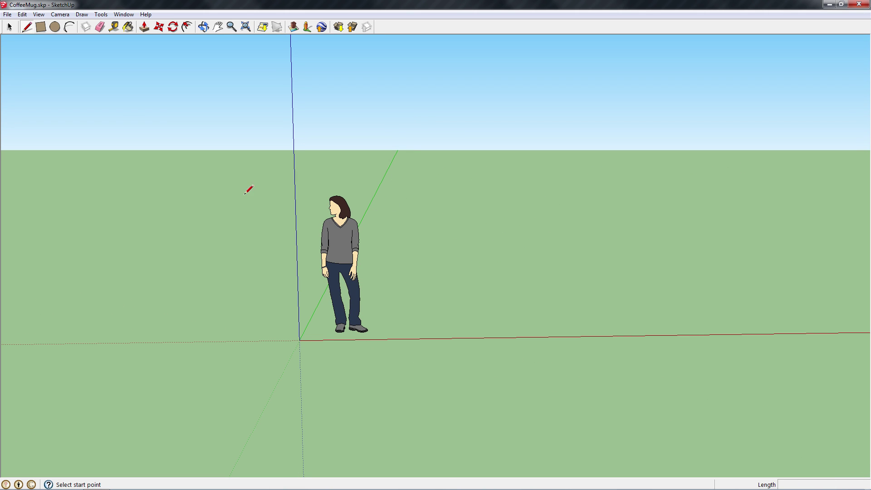
- Delete the default standing person figure from the scene
left_click(10, 26)
left_click(351, 245)
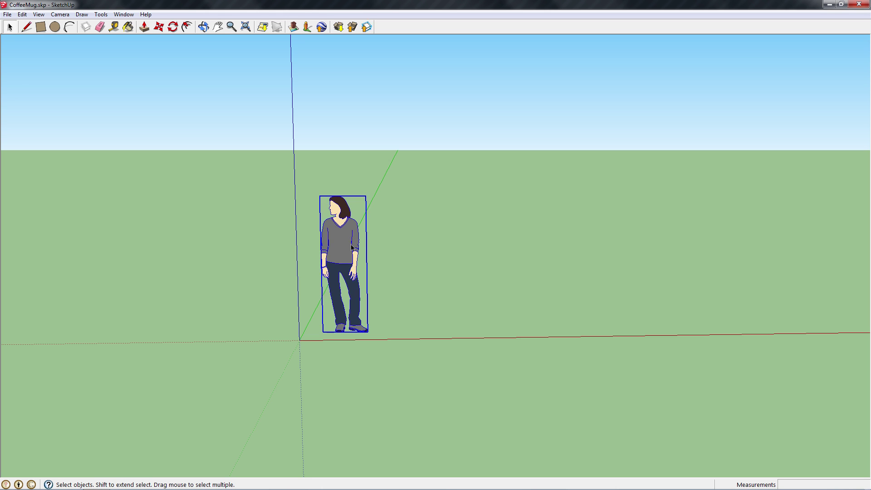
key("Delete")
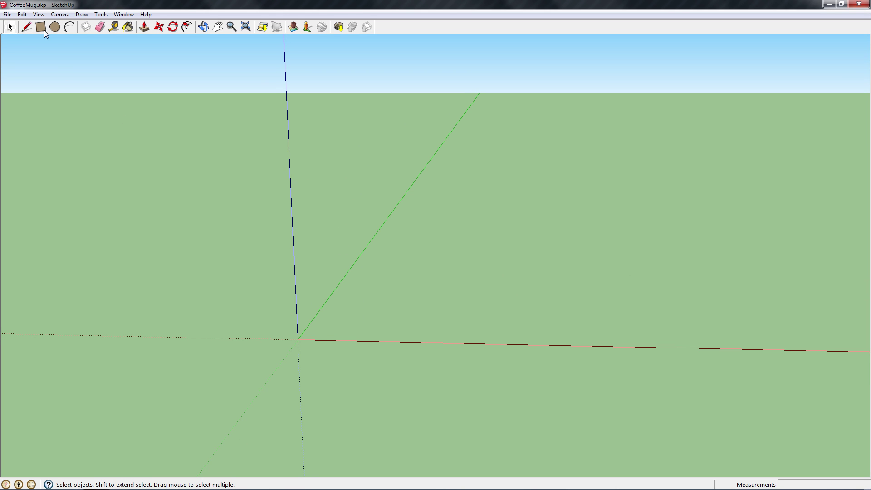
- Draw a 17' 9 5/8" by 30' 15/16" ground rectangle starting at the axis origin
left_click(41, 27)
left_click(298, 340)
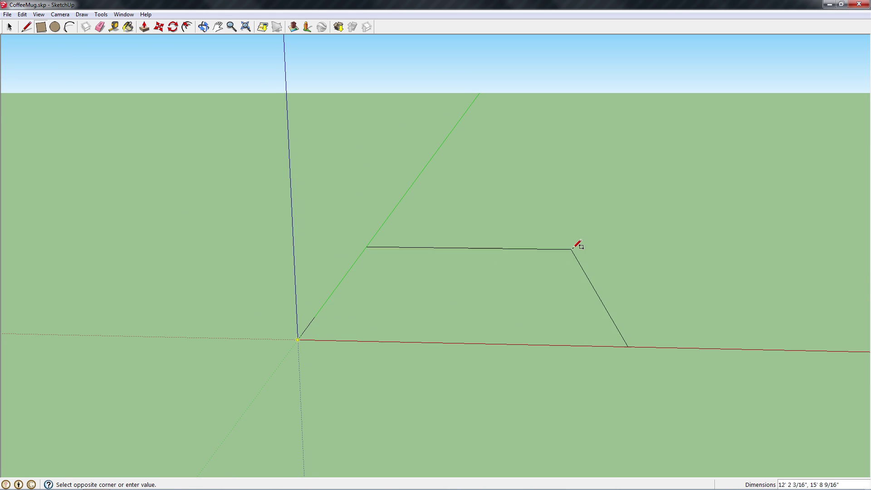
left_click(614, 215)
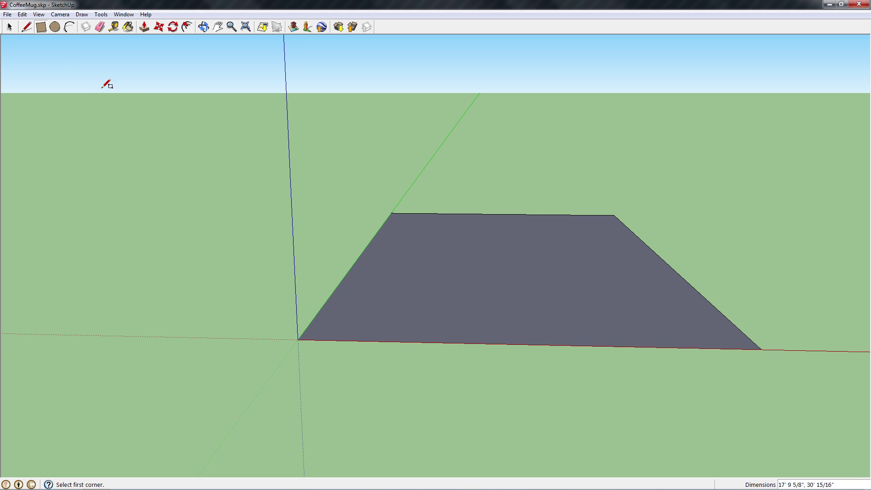
- Draw a vertical line rising from the ground face as the profile's right side
left_click(26, 29)
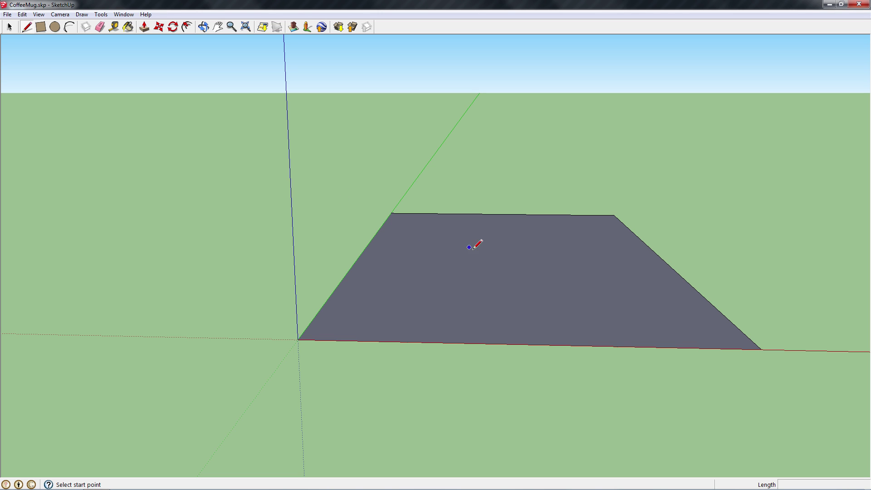
left_click(499, 265)
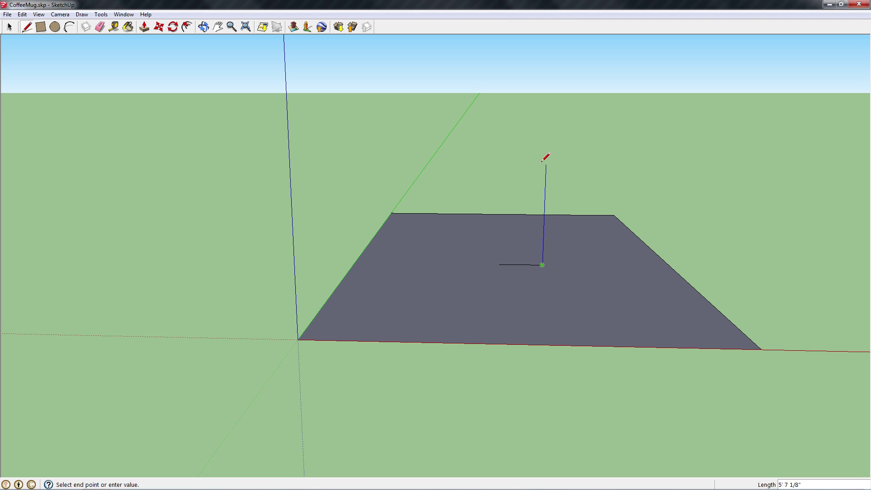
left_click(547, 147)
key("Escape")
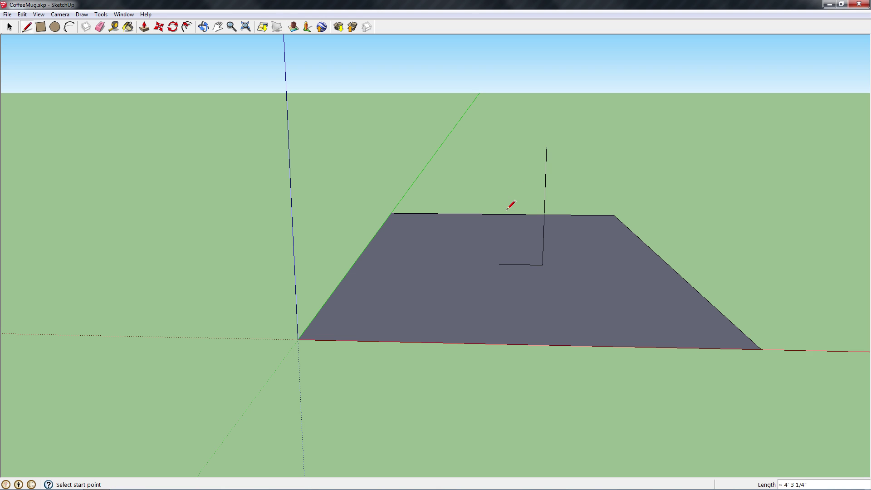
middle_click_drag(517, 222, 514, 253)
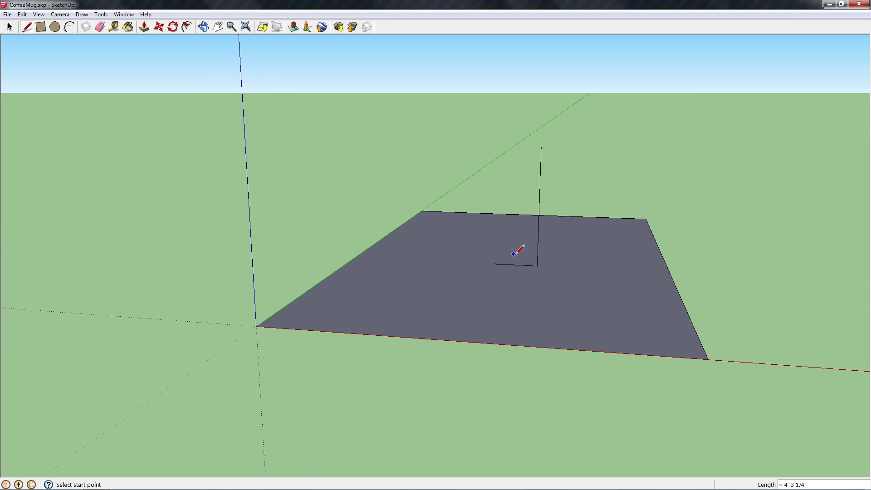
- Add an arc from the base line's end up to the vertical line, curving through the lower right
left_click(70, 27)
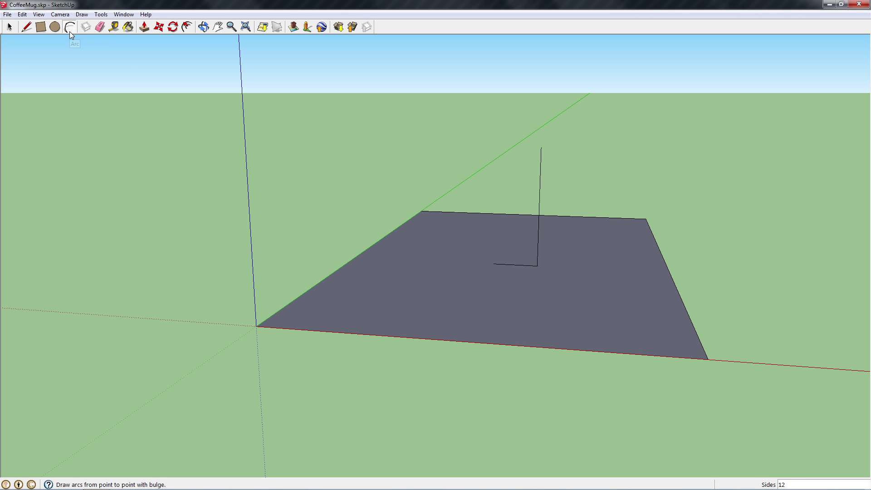
left_click(521, 264)
left_click(539, 207)
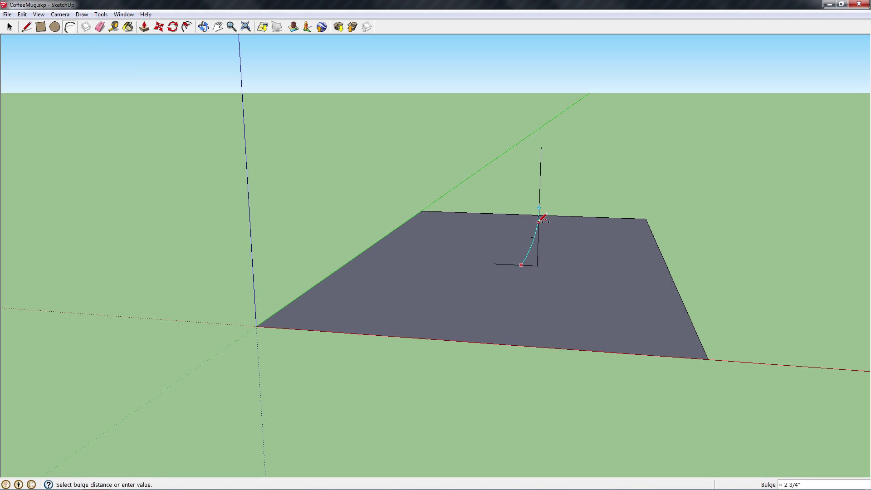
left_click(543, 217)
middle_click_drag(560, 282, 556, 283)
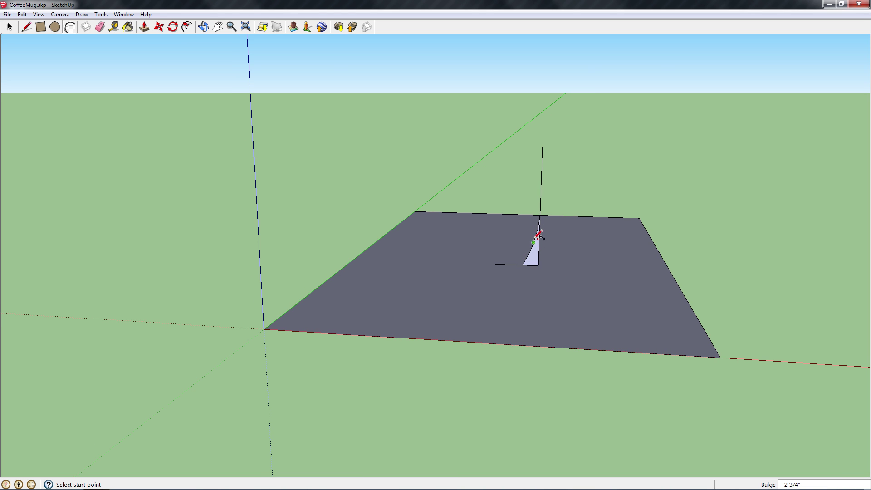
- Close the upright face with a top edge and a line back down to the base
left_click(27, 27)
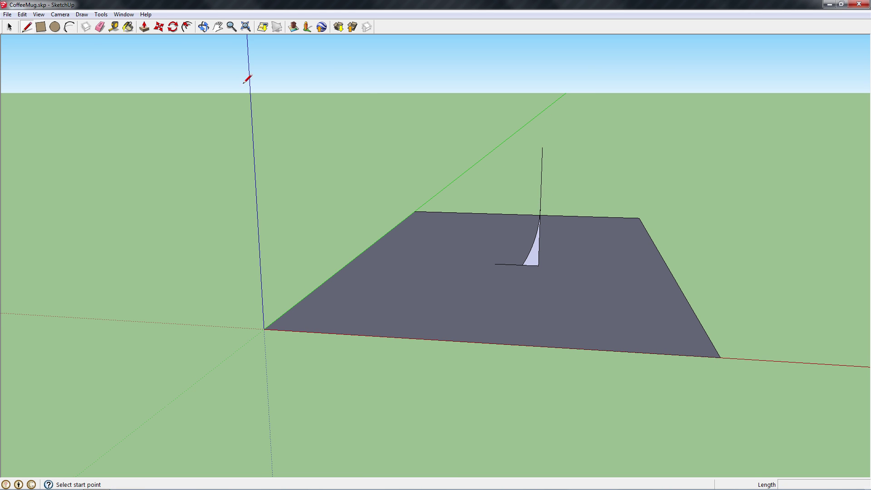
left_click(542, 167)
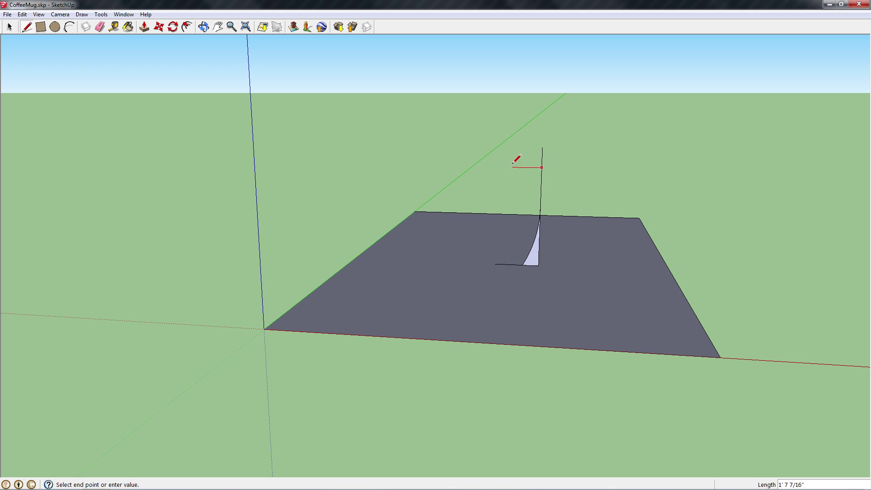
left_click(497, 167)
left_click(495, 264)
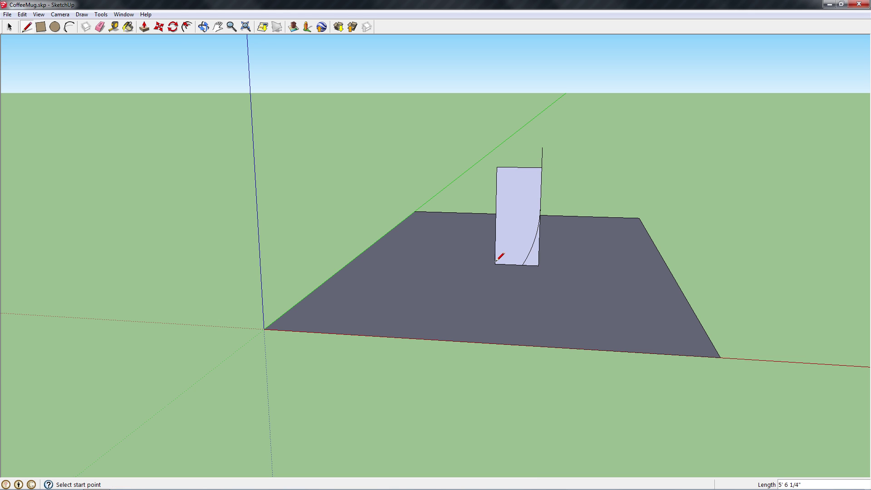
left_click(9, 27)
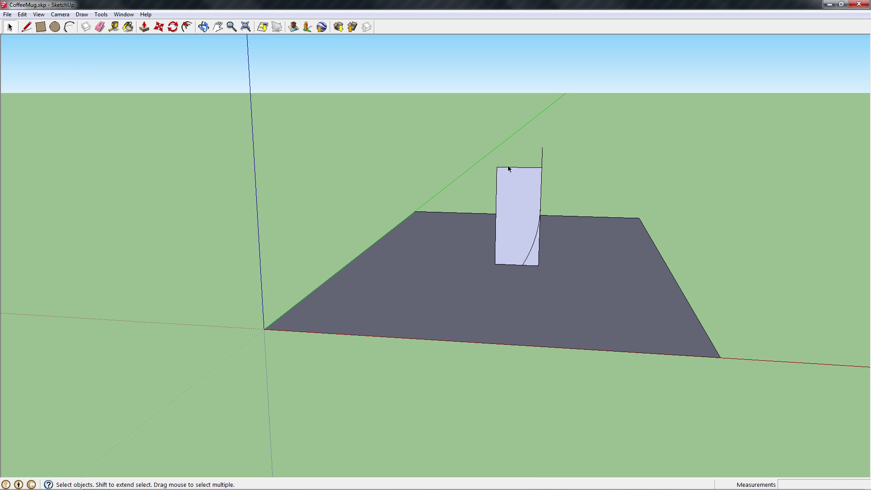
middle_click_drag(512, 225, 520, 248)
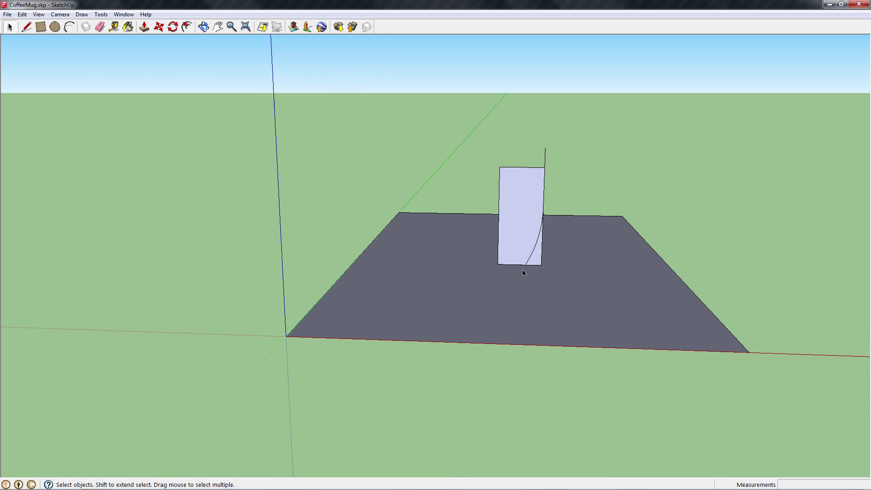
scroll(523, 273, "up", 5)
- Erase the straight edge right of the arc and the stray vertical line above the face
scroll(522, 272, "up", 3)
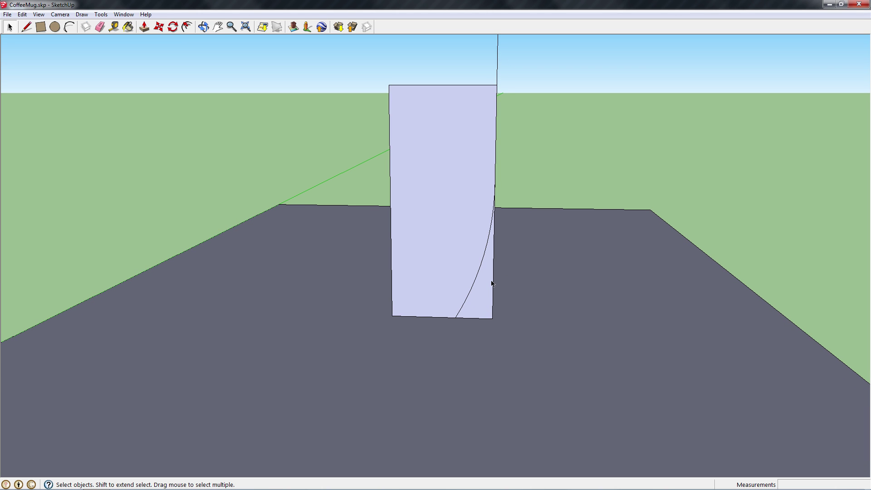
left_click(493, 283)
key("Delete")
left_click(497, 70)
key("Delete")
middle_click_drag(422, 159, 430, 151)
left_click_drag(368, 61, 565, 358)
left_click(558, 156)
middle_click_drag(559, 155, 492, 90)
middle_click_drag(481, 236, 482, 234)
scroll(481, 233, "up", 2)
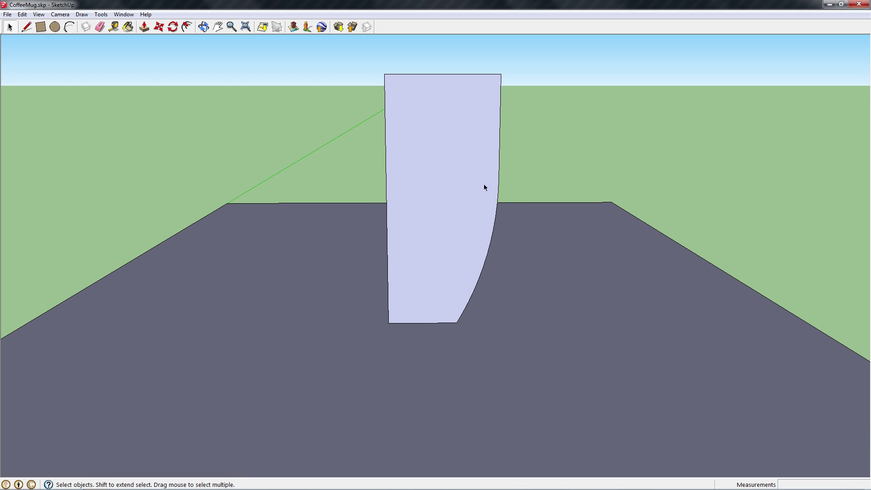
- Draw an inset vertical line down from the top edge and a horizontal line just above the base
left_click(25, 28)
left_click(502, 73)
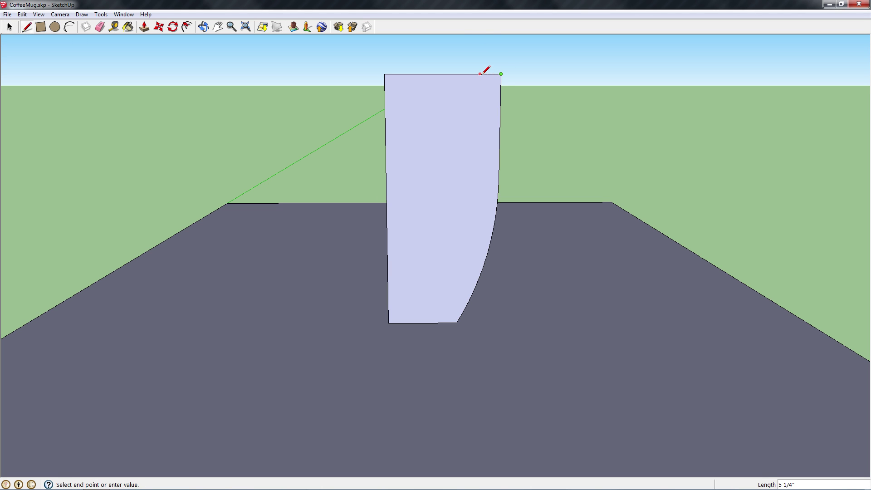
left_click(482, 74)
left_click(482, 74)
left_click(482, 186)
left_click(388, 312)
left_click(447, 312)
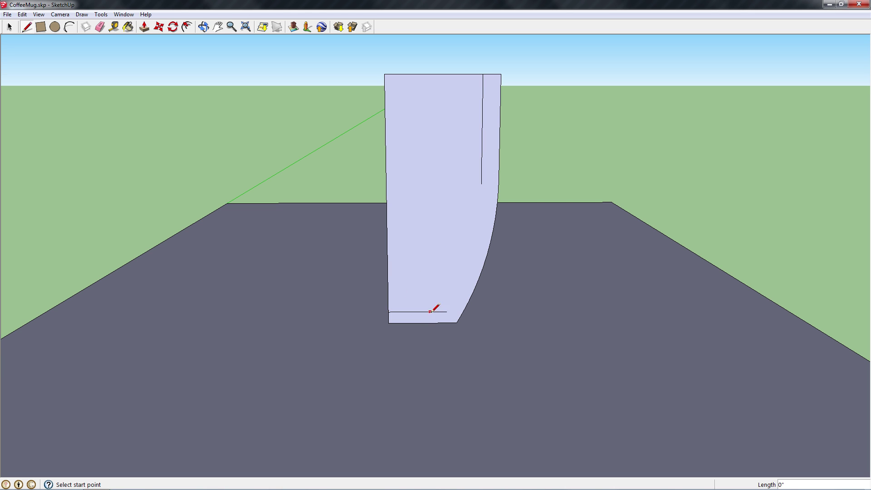
- Join the inner bottom and vertical lines with an arc parallel to the outer curve
left_click(70, 27)
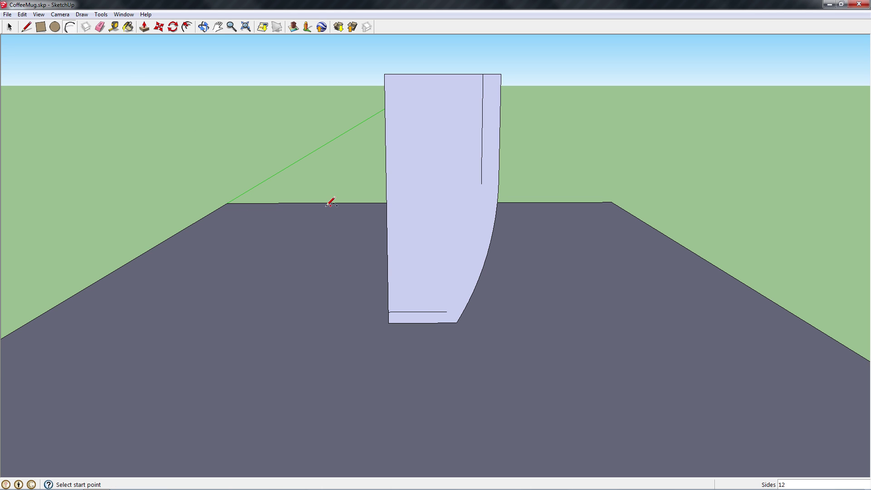
left_click(446, 312)
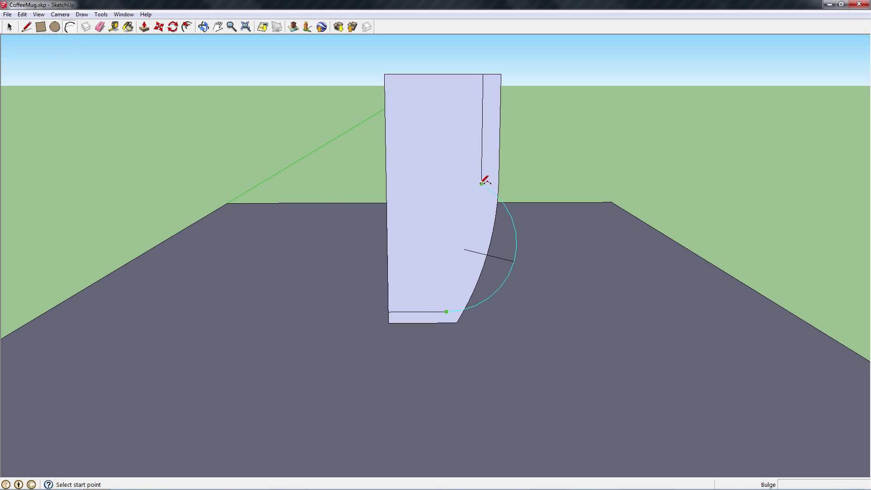
left_click(481, 184)
left_click(486, 204)
left_click(9, 27)
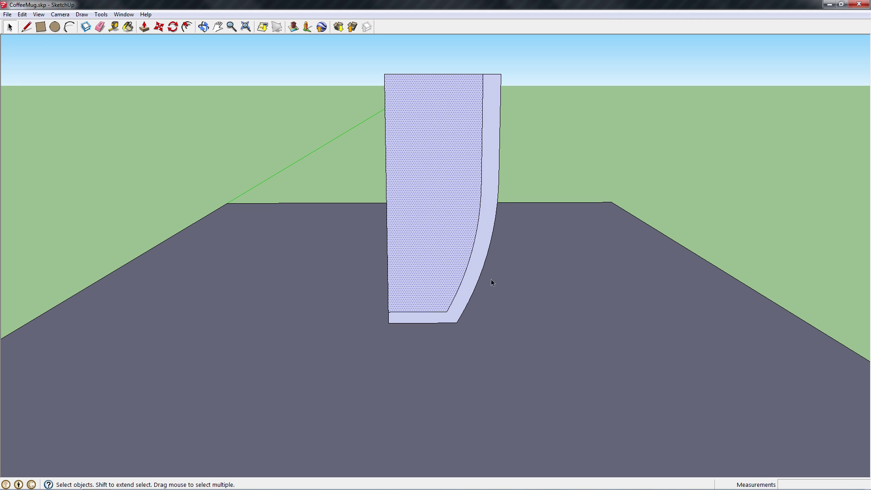
- Delete the large inner face and the leftover vertical edge of the profile
left_click(420, 122)
key("Delete")
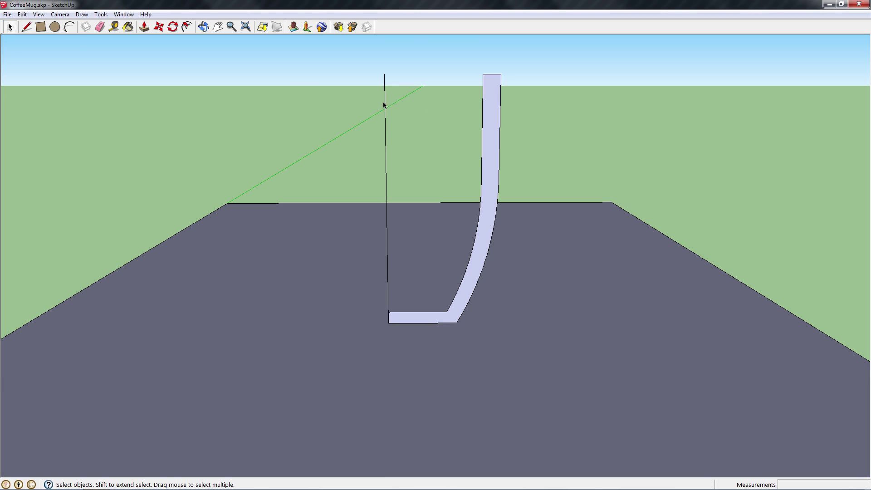
left_click(384, 103)
key("Delete")
middle_click_drag(480, 296, 460, 306)
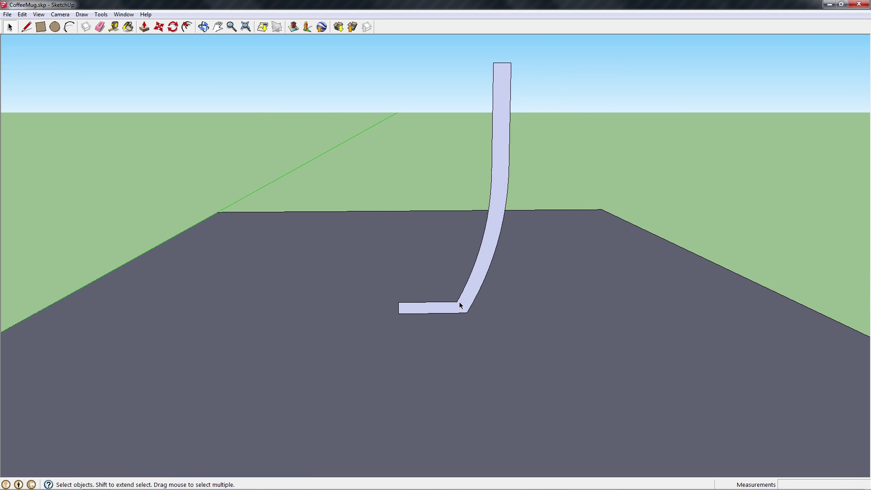
- Delete the ground rectangle face and the stray edge across the ground
left_click(322, 288)
key("Delete")
left_click(386, 211)
key("Delete")
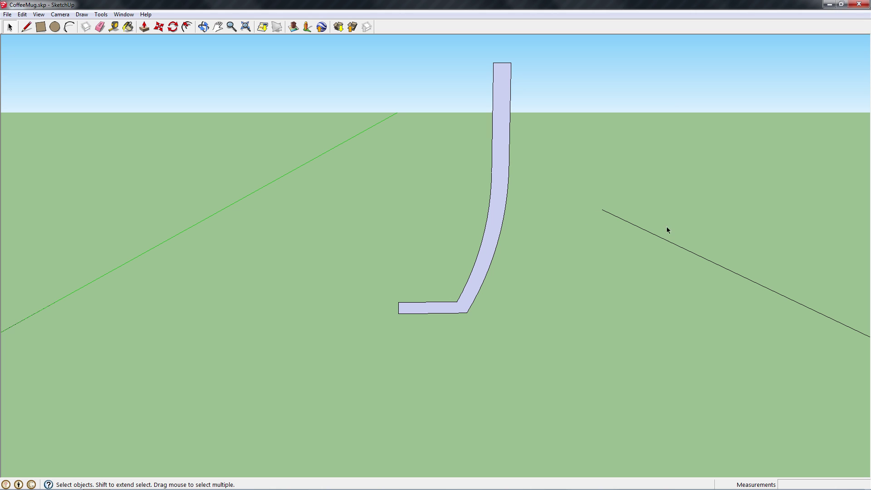
middle_click_drag(646, 248, 169, 283)
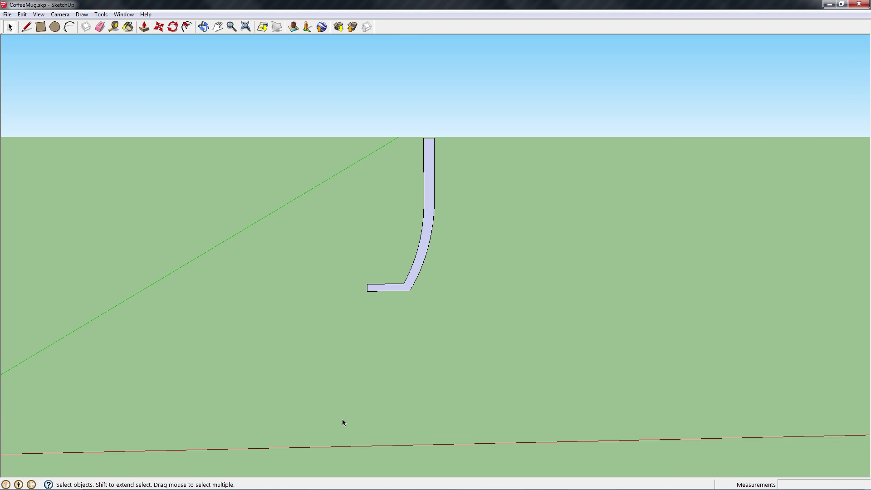
- Draw a vertical axis edge from the profile's bottom-left corner up, then across to its top corner
left_click(27, 27)
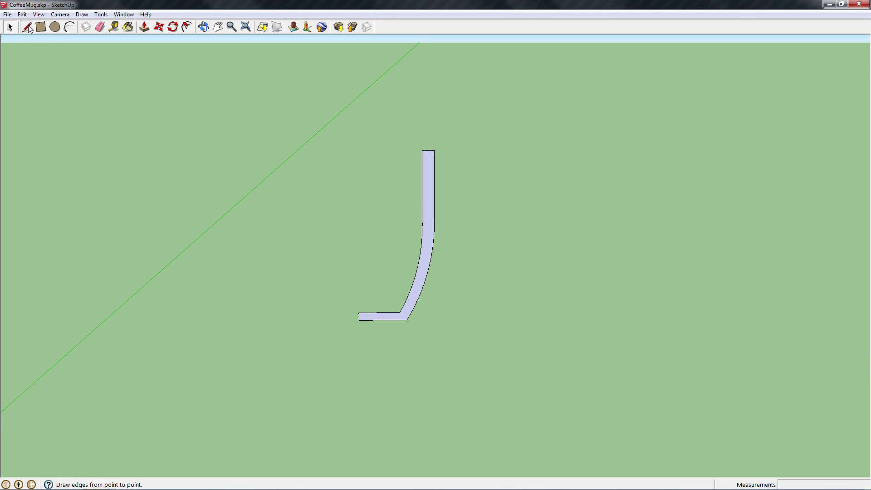
left_click(359, 312)
left_click(353, 150)
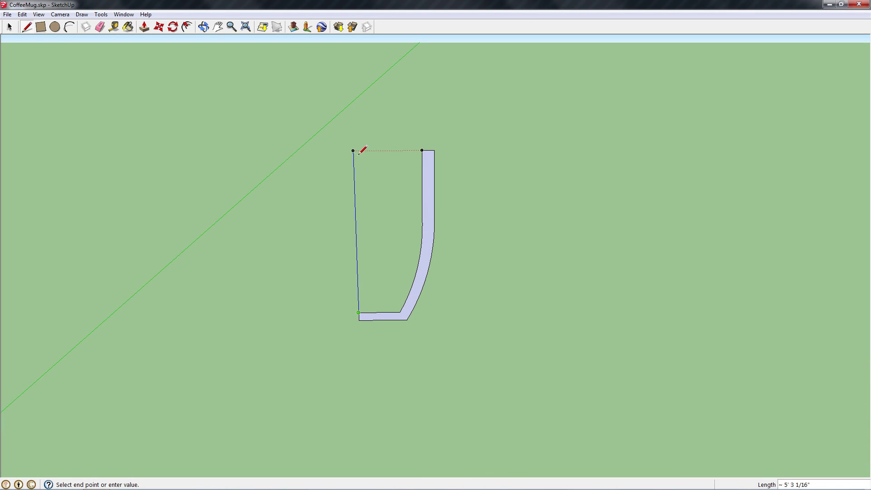
left_click(422, 150)
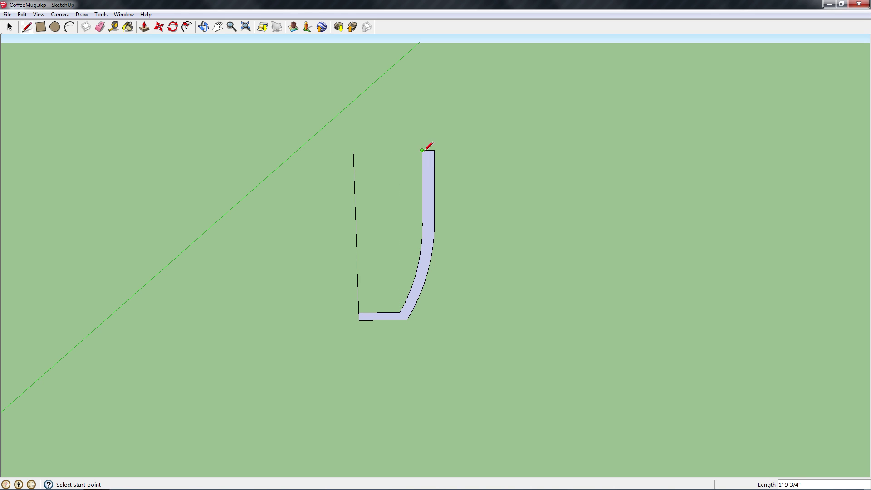
- Draw a 2' 5 1/2"-radius horizontal circle centred on the axis top, then erase the vertical guide edge
left_click(53, 29)
middle_click_drag(335, 100, 359, 152)
left_click(352, 153)
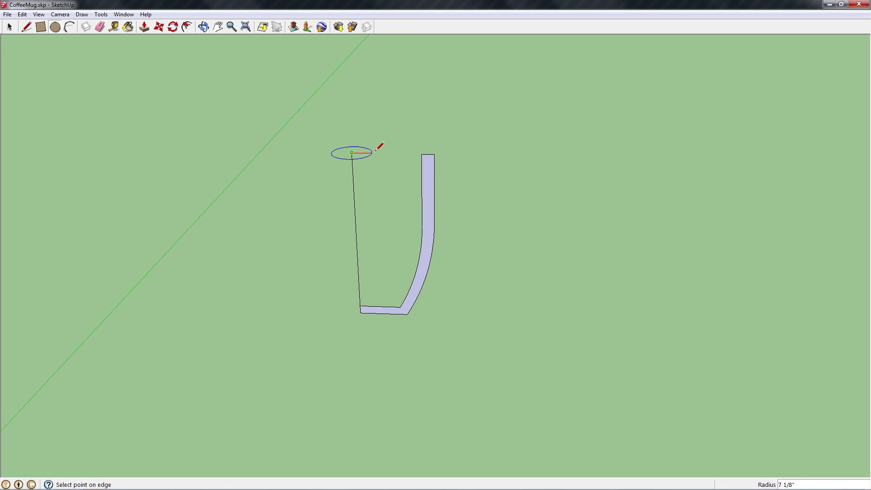
left_click(434, 154)
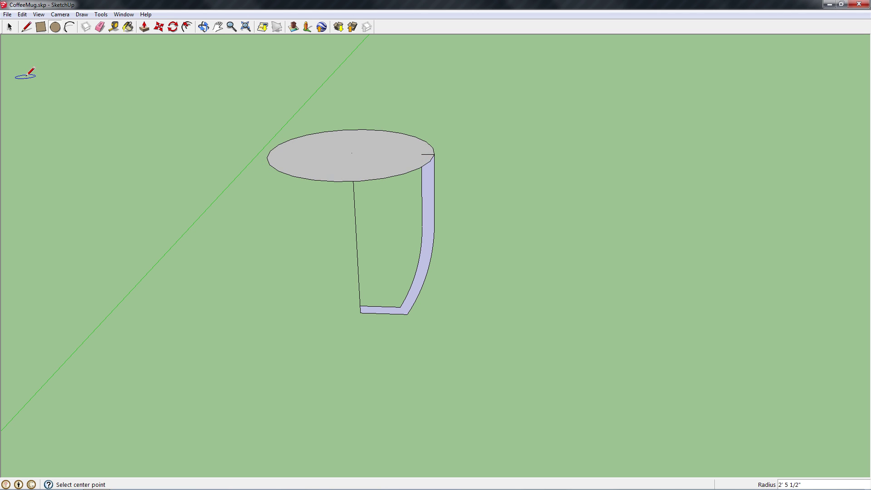
left_click(9, 26)
mouse_move(329, 171)
middle_mouse_down()
mouse_move(345, 181)
mouse_move(354, 178)
mouse_move(338, 163)
mouse_move(365, 171)
mouse_move(363, 164)
middle_mouse_up()
left_click(355, 175)
key("Delete")
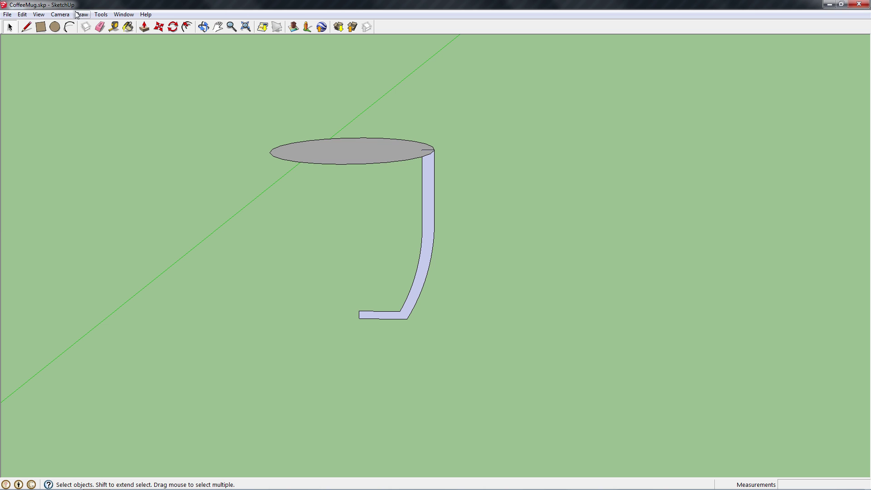
left_click(100, 15)
- Follow Me the wall profile around the circle, then delete the top cap to open the mug
left_click(71, 101)
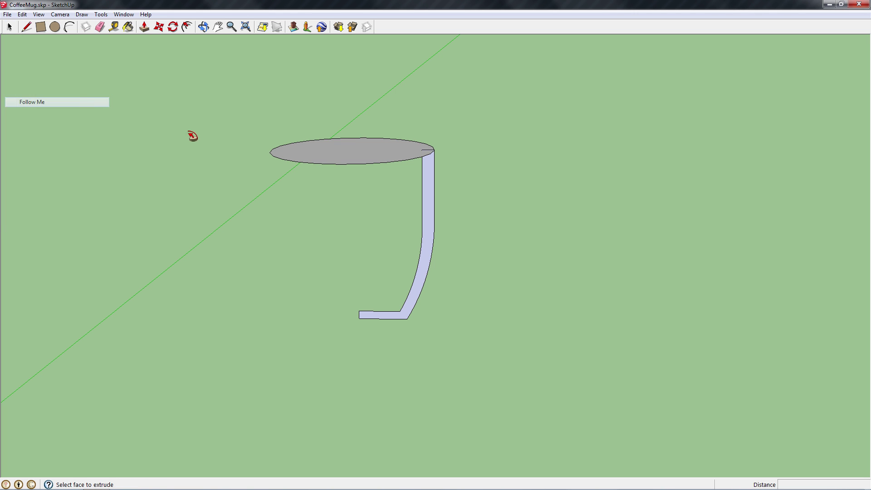
mouse_move(431, 171)
left_mouse_down()
mouse_move(399, 175)
mouse_move(302, 156)
mouse_move(389, 140)
mouse_move(437, 153)
left_mouse_up()
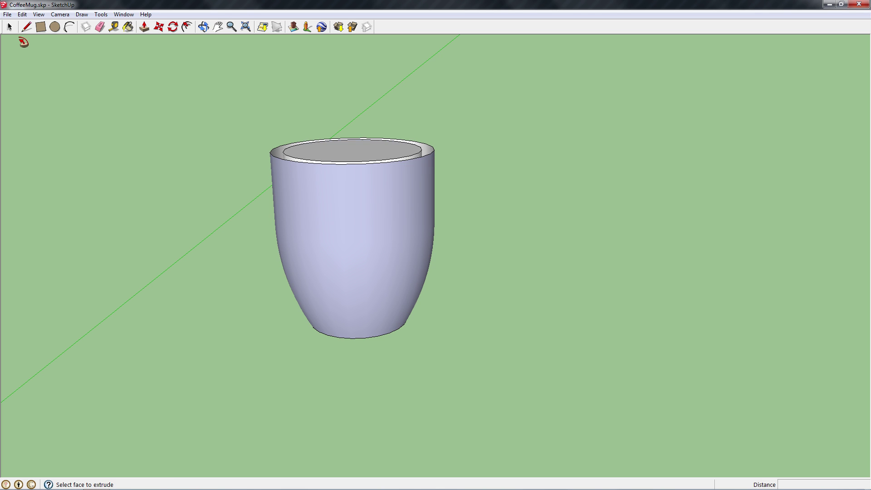
key("space")
middle_click_drag(79, 77, 329, 228)
left_click(338, 175)
key("Delete")
- Draw an edge across the rim from its inner to outer edge, then inspect the smoothed rim
middle_click_drag(483, 226, 421, 183)
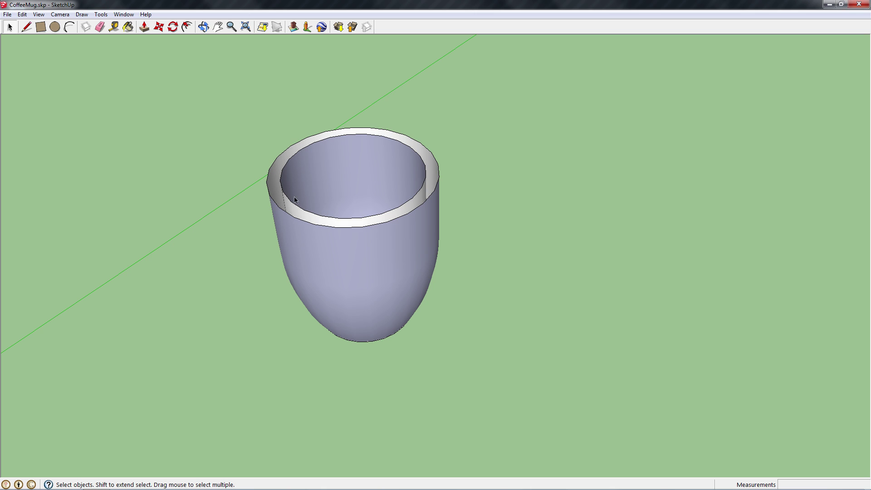
left_click(26, 27)
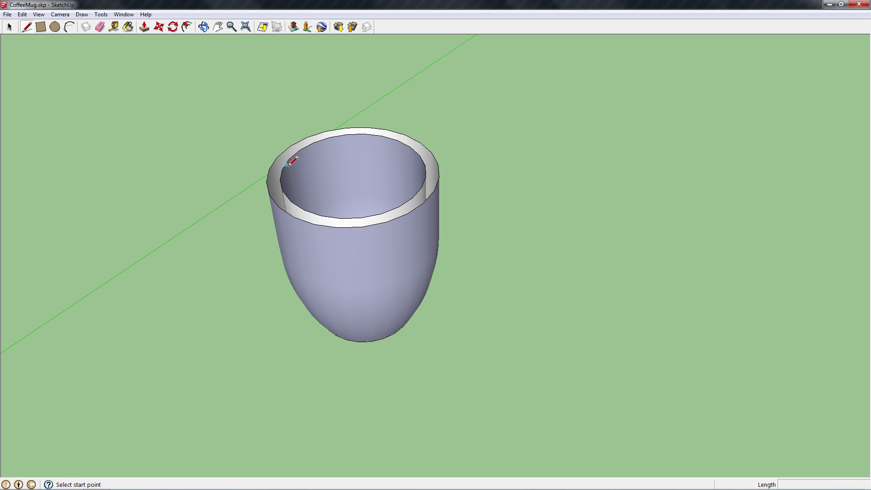
left_click(277, 157)
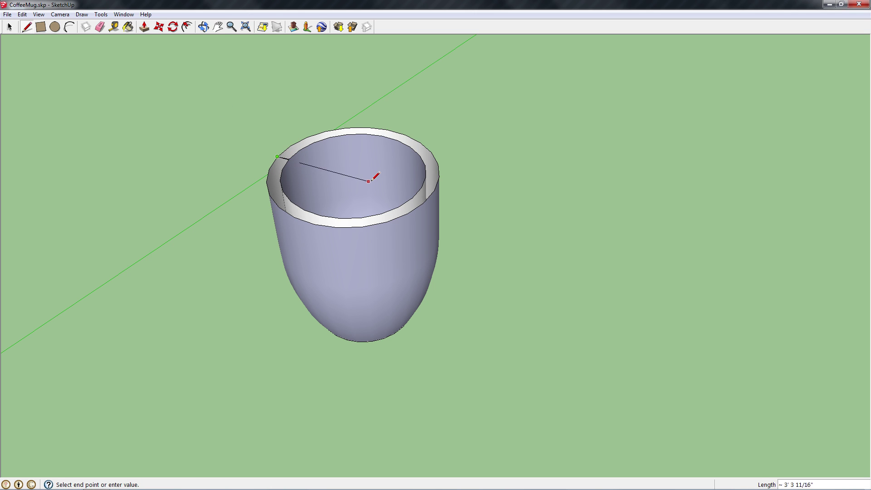
key("Escape")
left_click(426, 177)
left_click(439, 178)
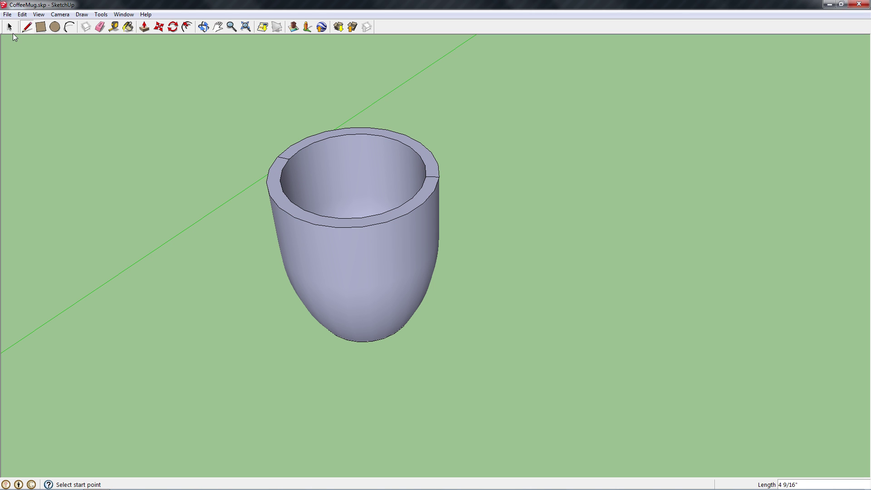
left_click(9, 27)
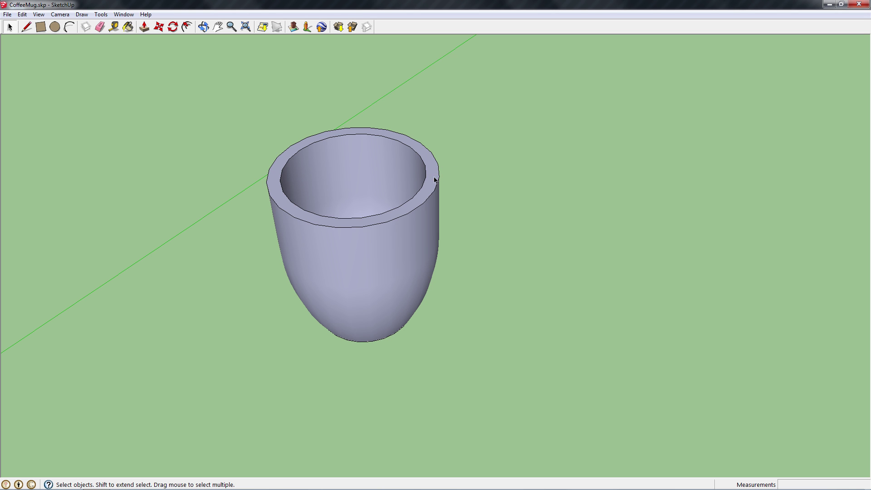
middle_click_drag(434, 180, 350, 224)
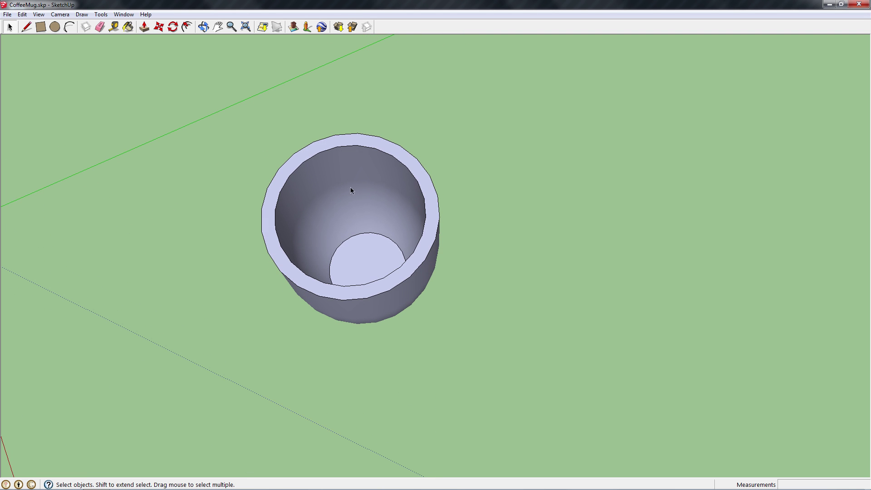
middle_click_drag(351, 190, 362, 311)
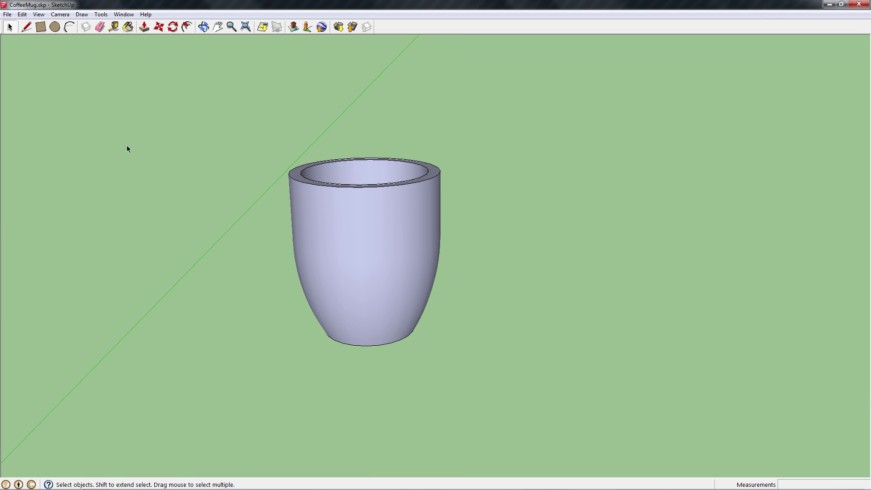
- Draw the handle path as a line running outward from the mug's rim
left_click(26, 28)
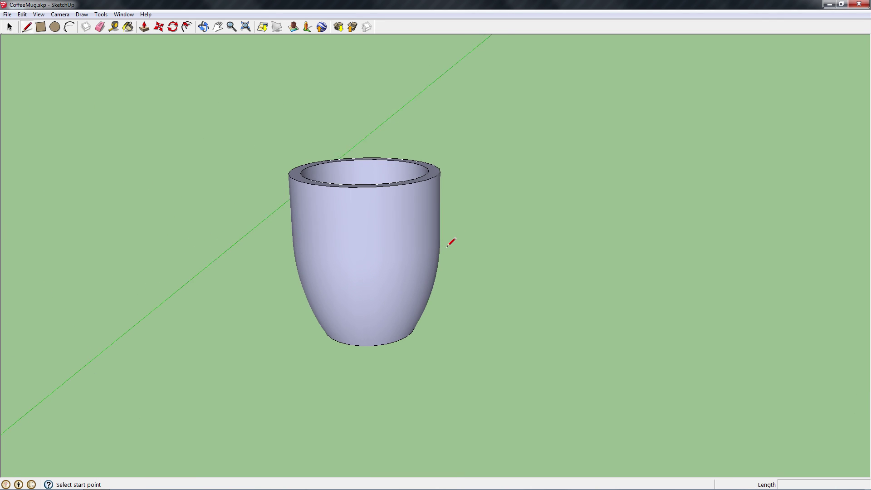
middle_click_drag(434, 176, 437, 175)
left_click(438, 175)
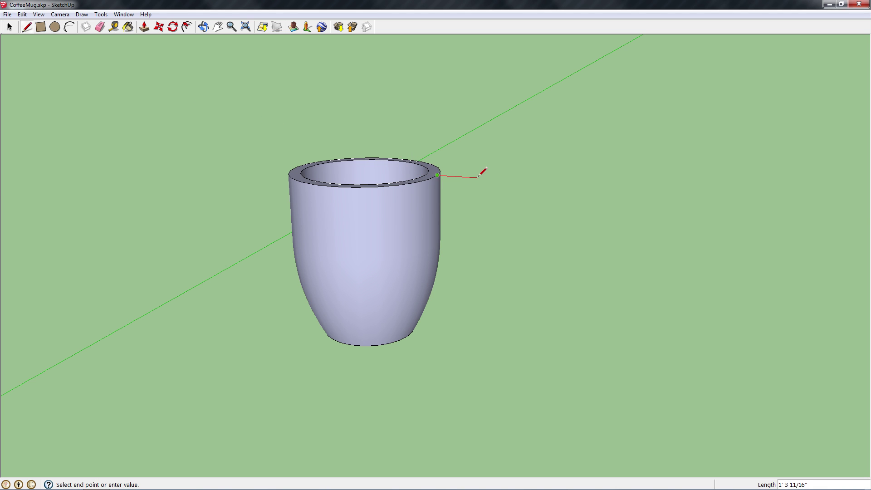
left_click(477, 177)
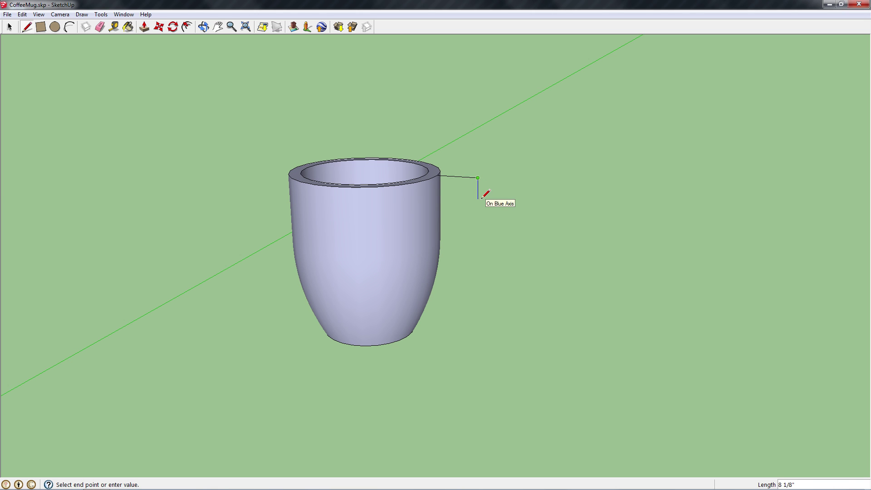
key("Escape")
- Place a 2 3/4"-radius circle at the path's end, discarding an oversized 4" attempt
left_click(53, 31)
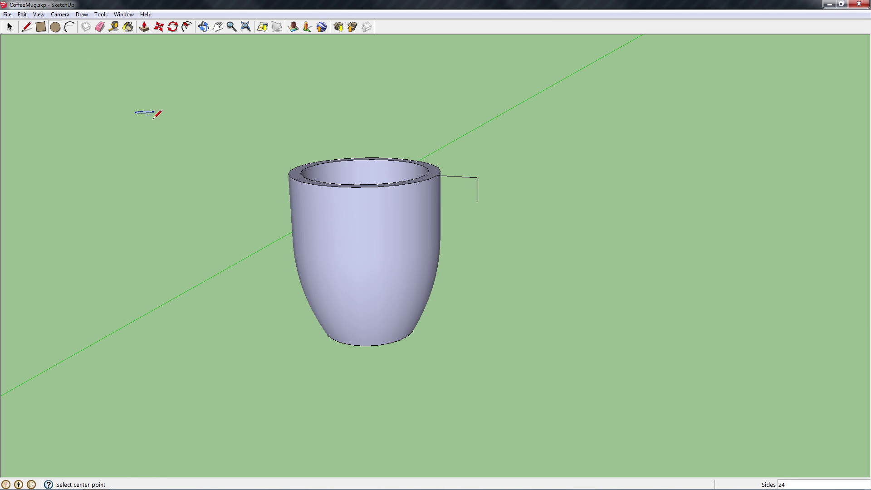
middle_click_drag(180, 196, 292, 284)
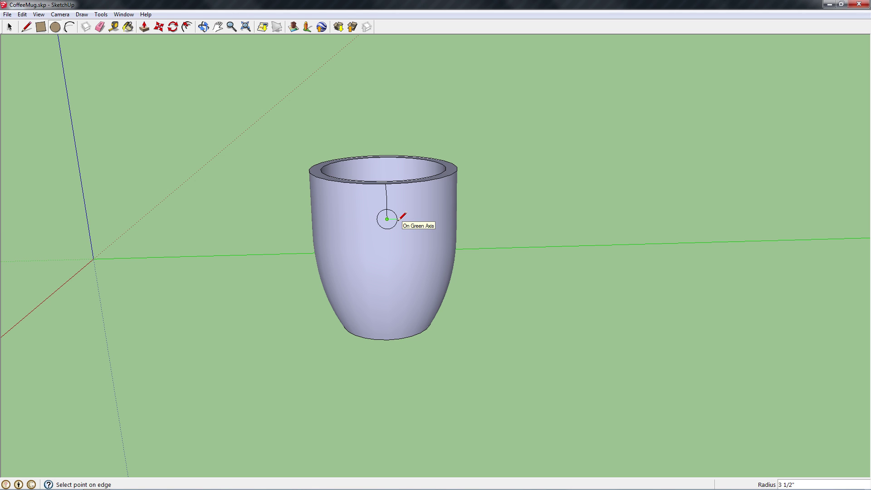
type("4")
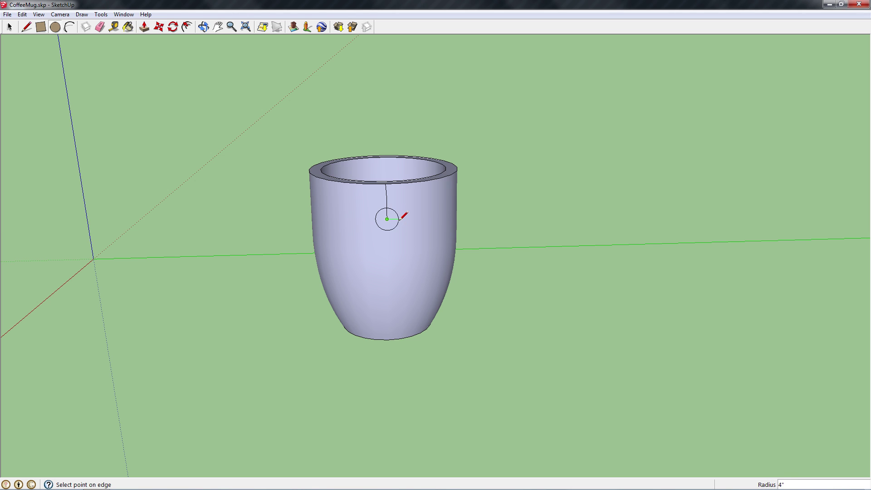
key("Return")
key("ctrl+z")
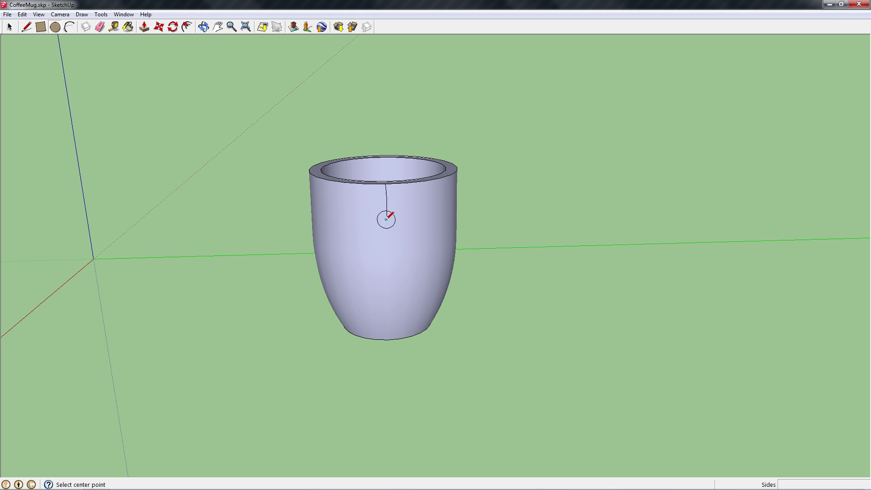
left_click(387, 219)
left_click(395, 219)
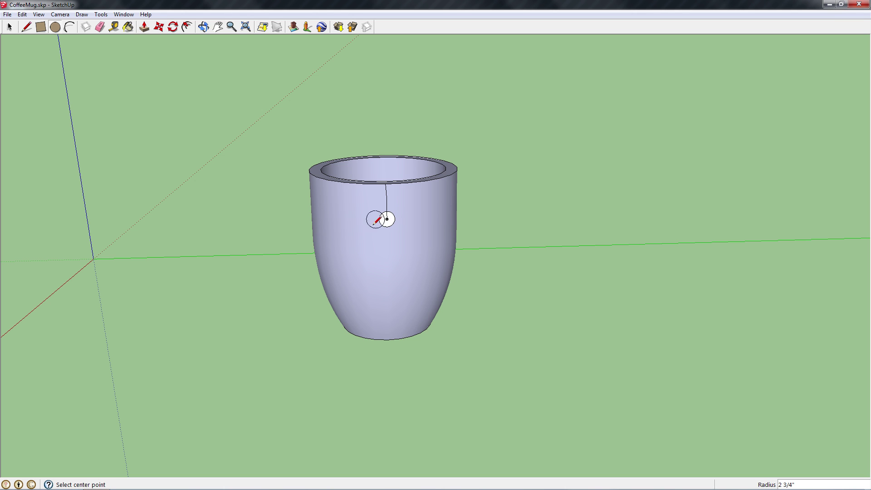
middle_click_drag(326, 230, 340, 226)
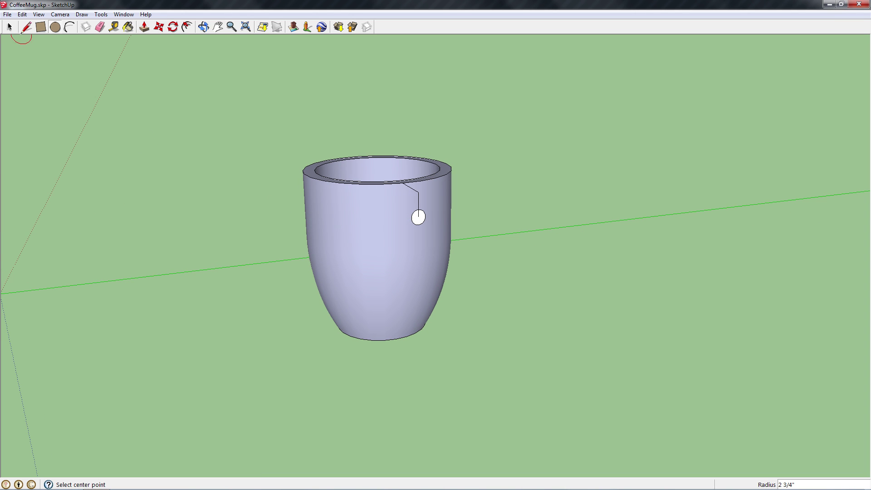
- Draw an arc from the small circle's centre down past the mug's base, bulging outward
left_click(70, 28)
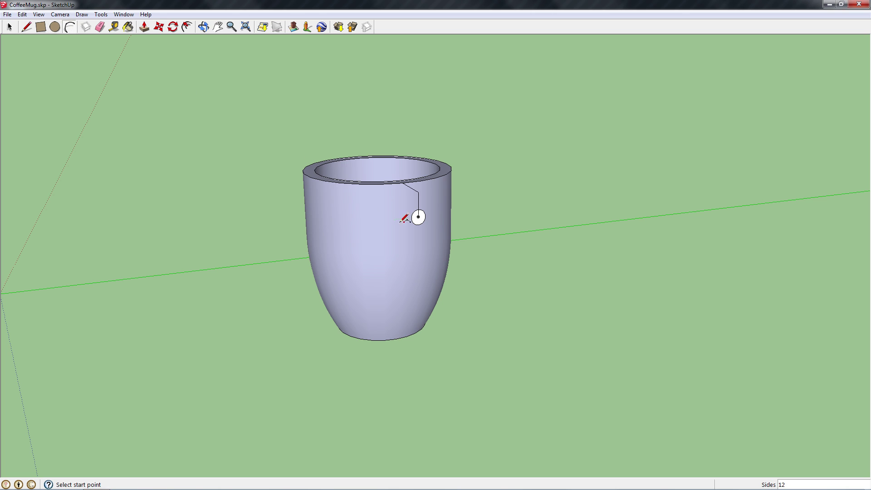
left_click(418, 216)
middle_click_drag(424, 334, 453, 330)
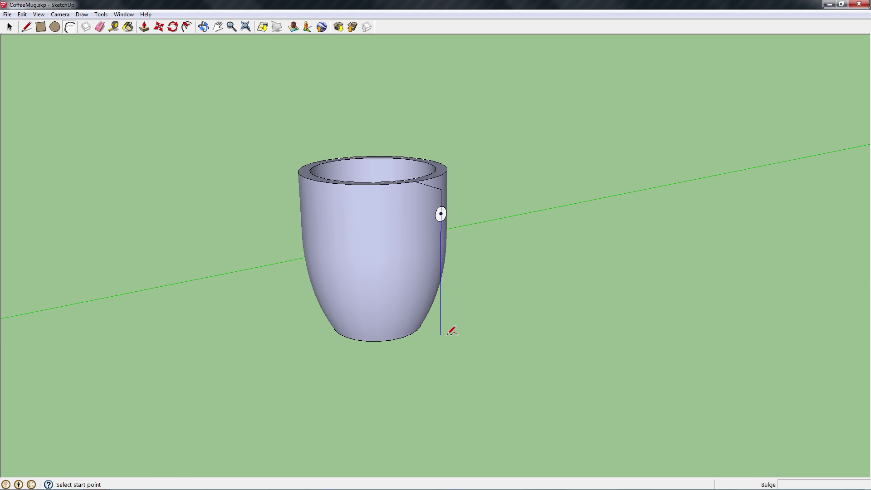
left_click(451, 331)
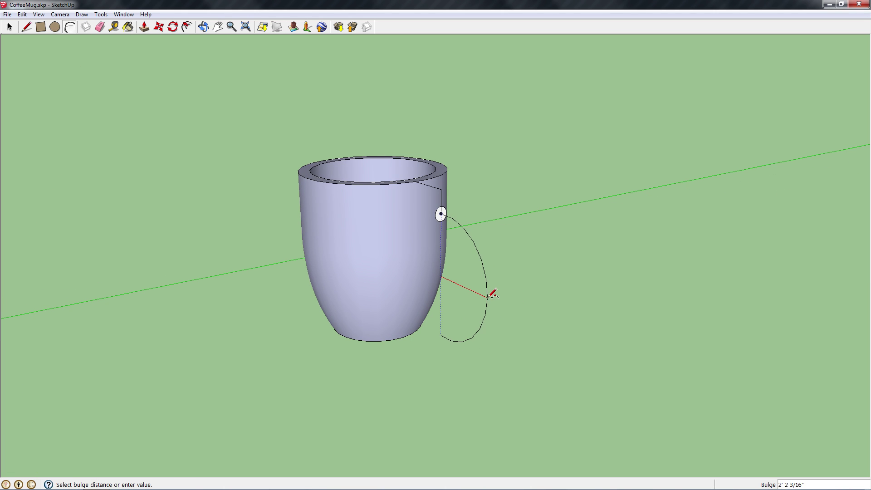
left_click(494, 291)
middle_click_drag(496, 274, 496, 301)
mouse_move(457, 328)
middle_mouse_down()
mouse_move(556, 307)
mouse_move(382, 327)
middle_mouse_up()
left_click(9, 27)
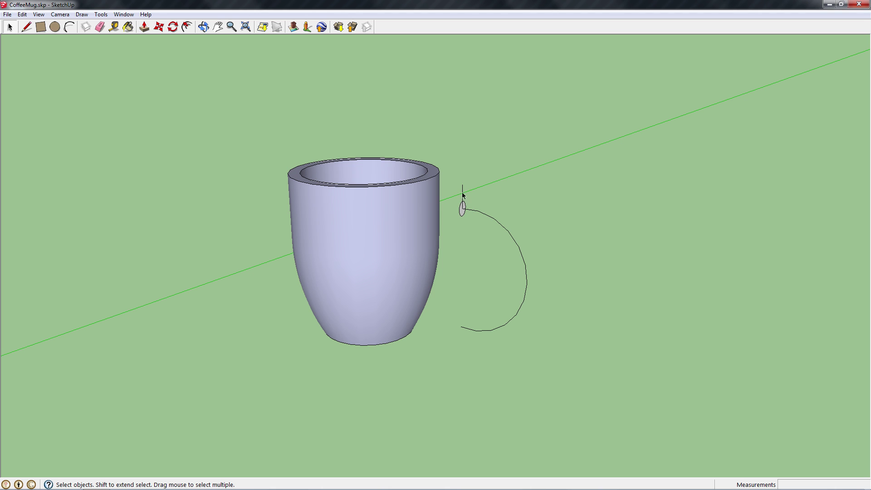
middle_click_drag(466, 198, 407, 189)
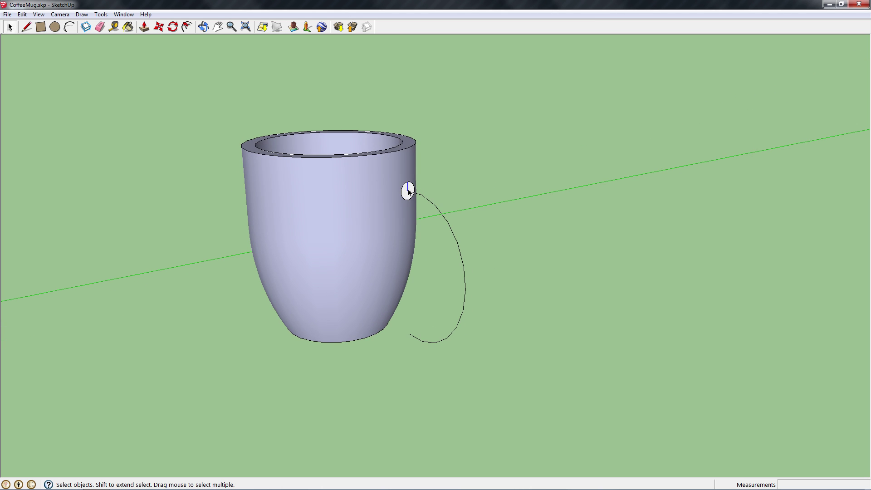
middle_click_drag(411, 205, 427, 205)
- Use Follow Me to sweep the small circle along the arc into a tubular handle
left_click(101, 14)
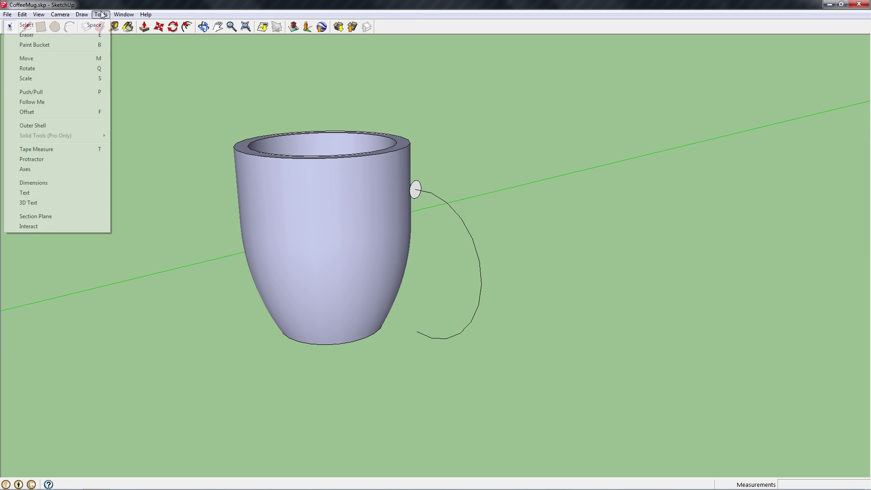
left_click(65, 102)
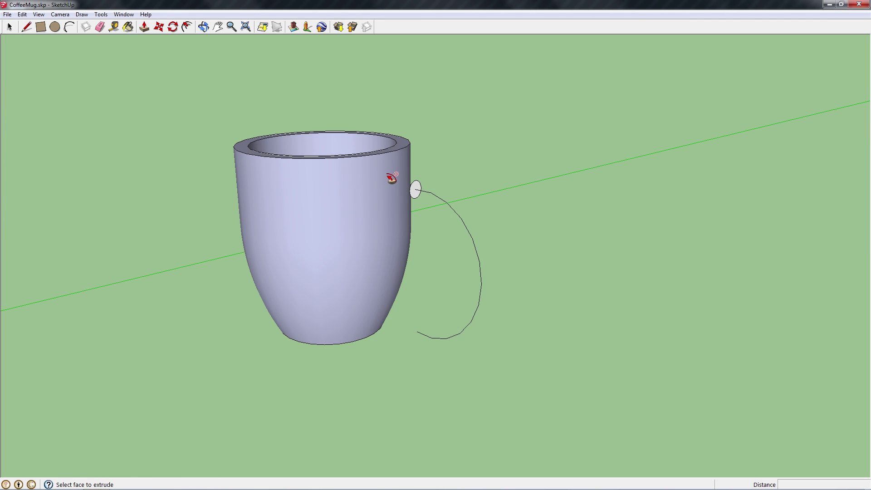
left_click_drag(416, 190, 430, 341)
middle_click_drag(430, 342, 541, 372)
- Select the whole new C-shaped handle with a selection window
left_click(10, 28)
middle_click_drag(449, 254, 441, 208)
left_click_drag(406, 124, 563, 365)
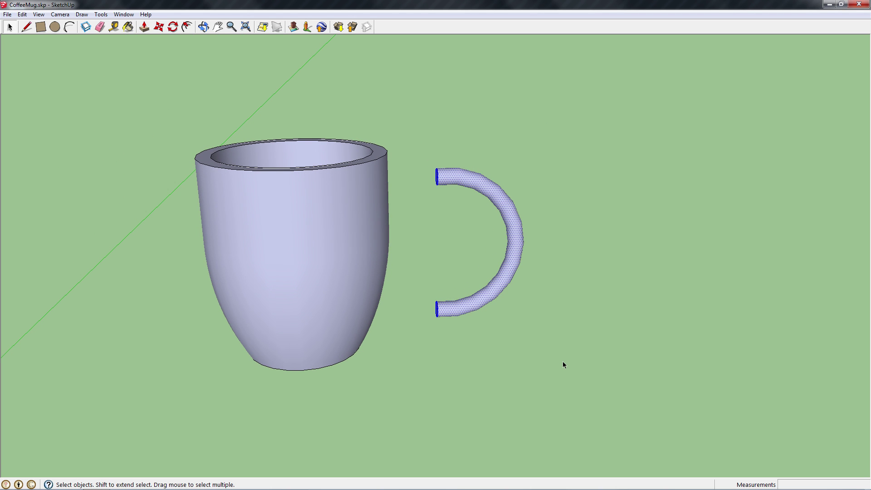
left_click(159, 27)
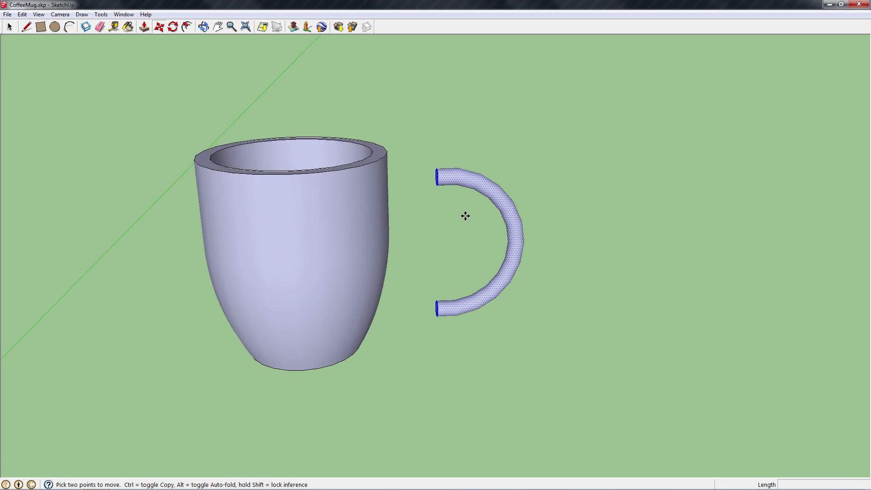
middle_click_drag(464, 213, 447, 251)
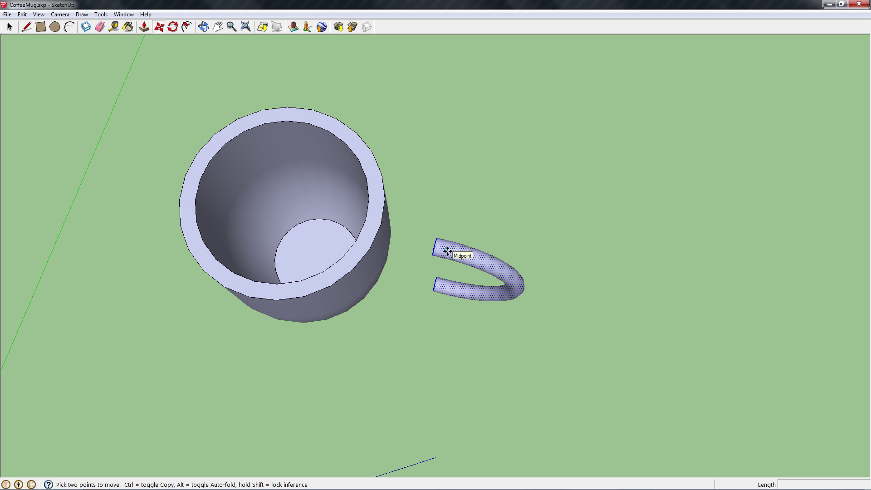
key("ctrl+1")
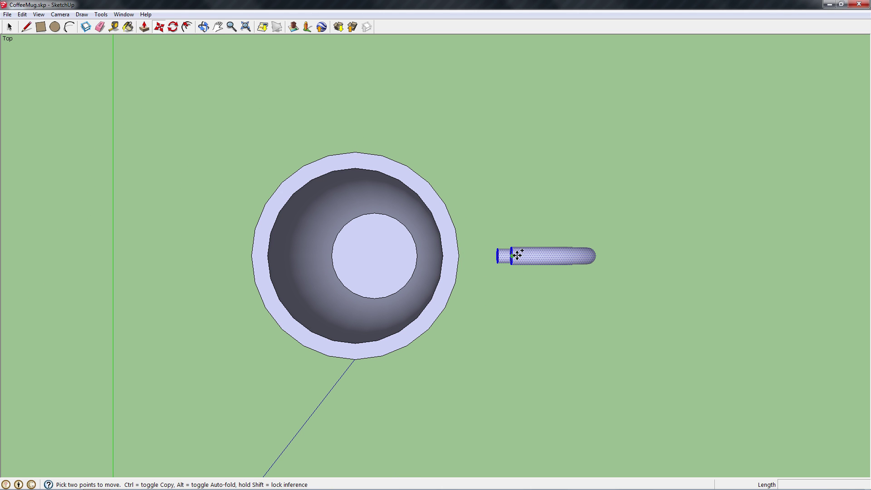
key("space")
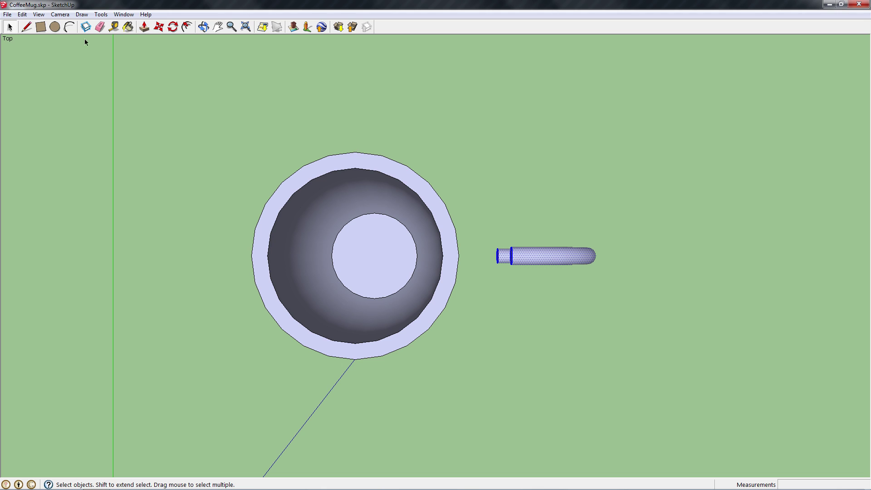
left_click(154, 27)
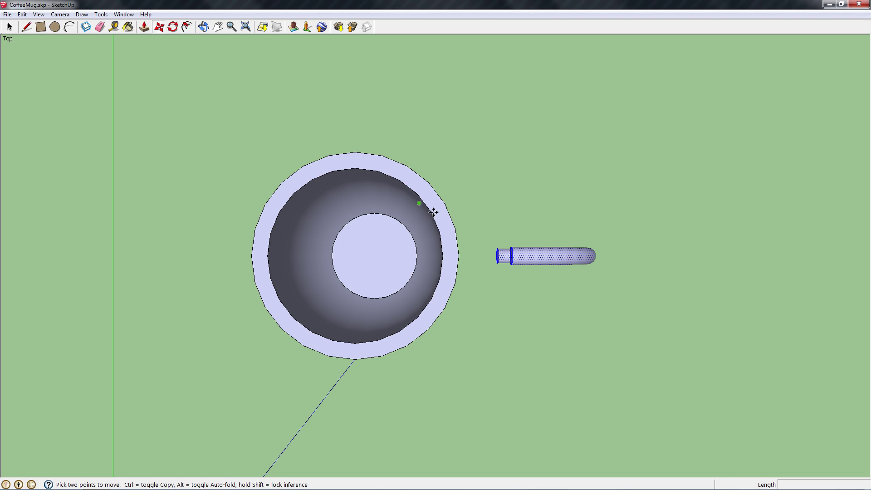
left_click(516, 256)
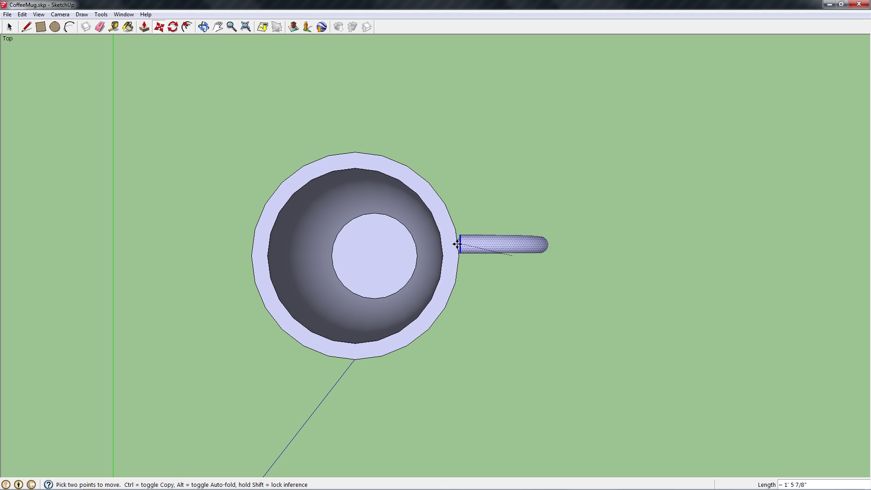
left_click(459, 254)
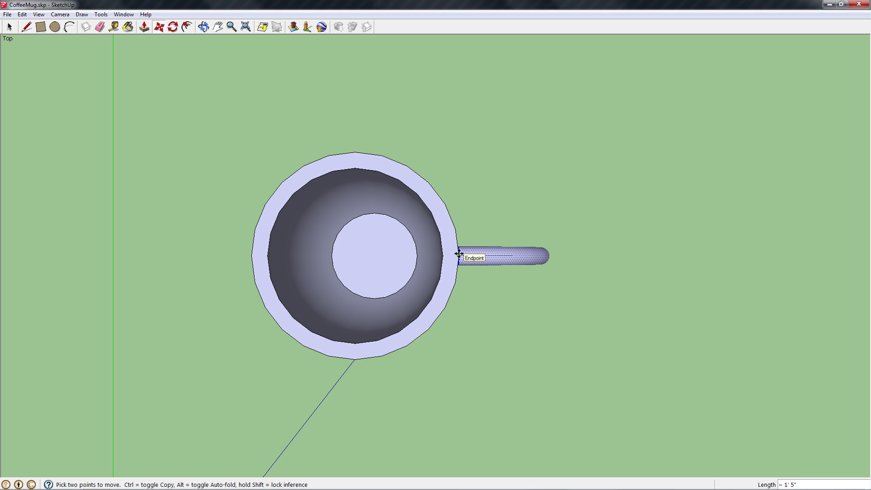
left_click(458, 254)
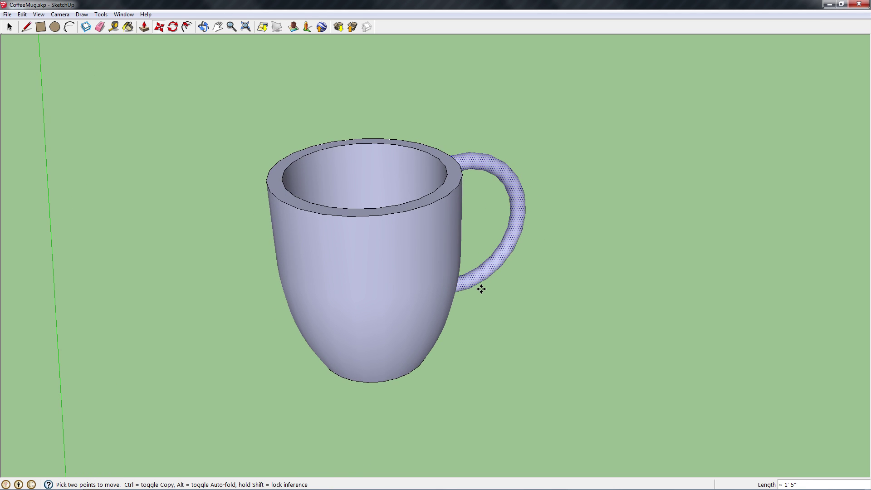
middle_click_drag(481, 289, 472, 186)
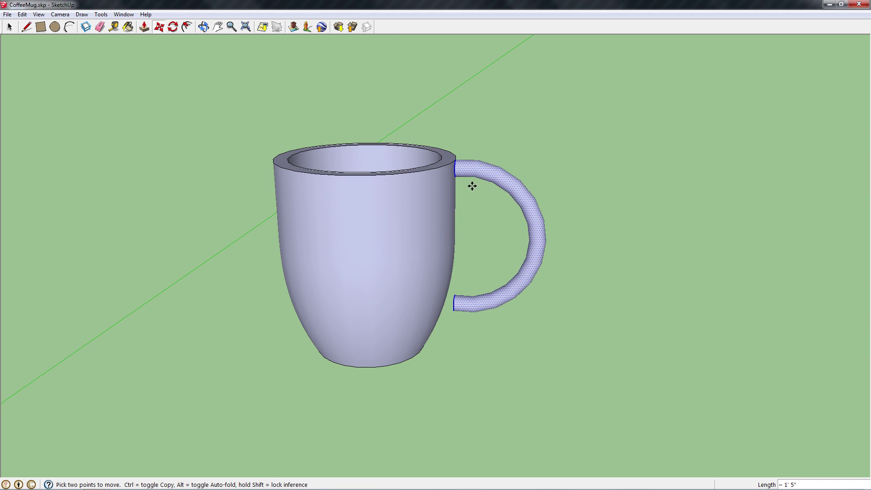
left_click(472, 169)
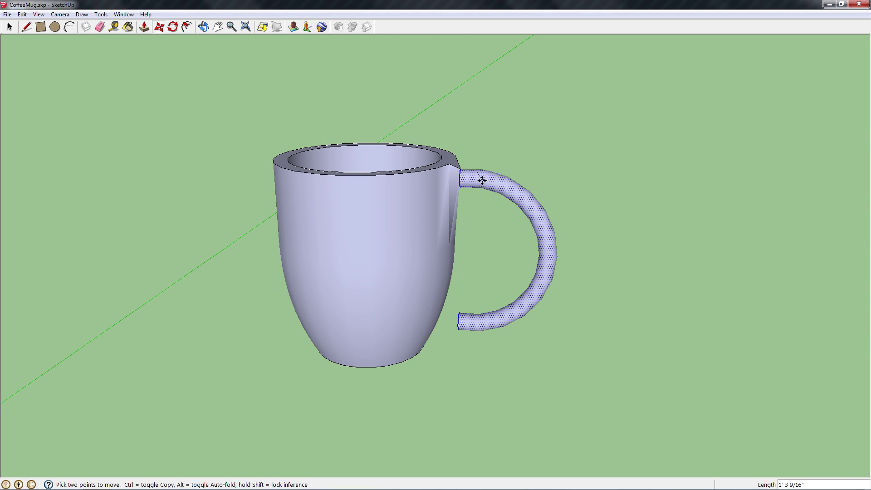
key("ctrl+z")
key("ctrl+z")
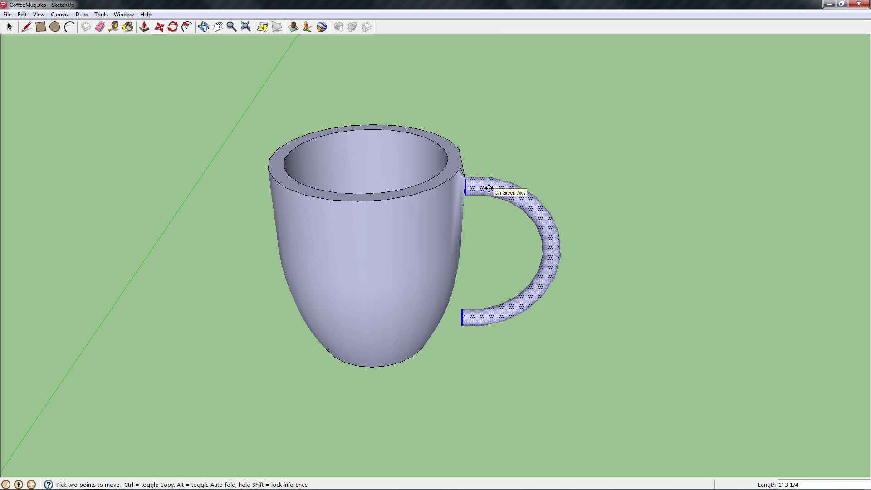
middle_click_drag(492, 177, 498, 185)
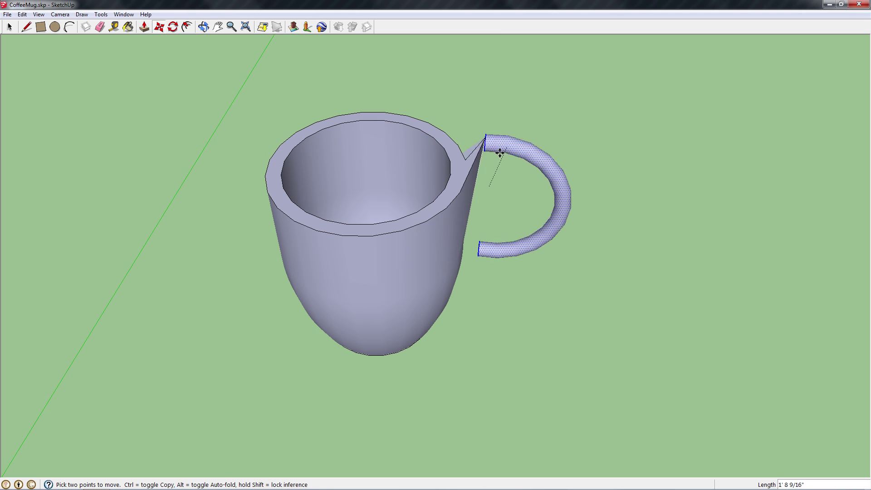
key("ctrl+z")
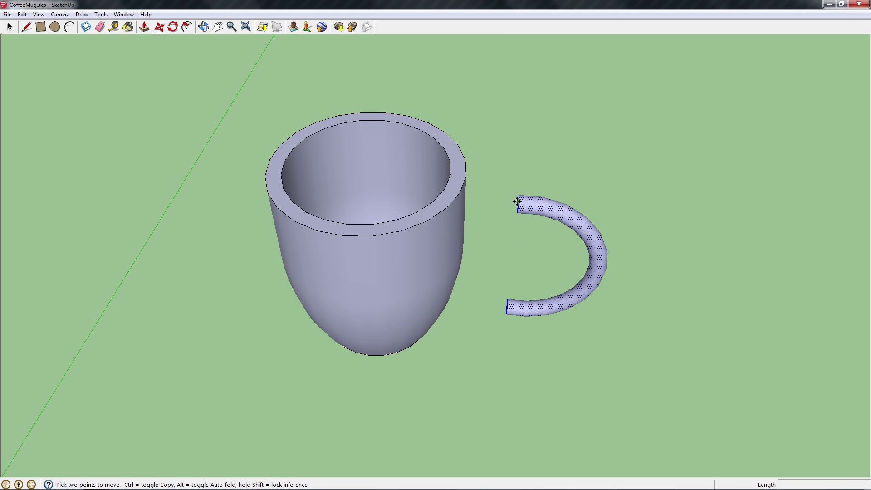
middle_click_drag(517, 201, 517, 241)
key("ctrl+1")
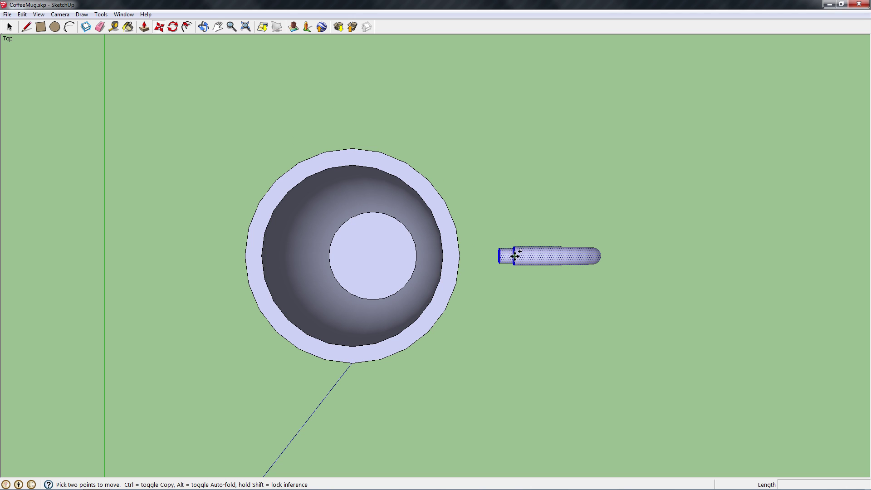
left_click(515, 256)
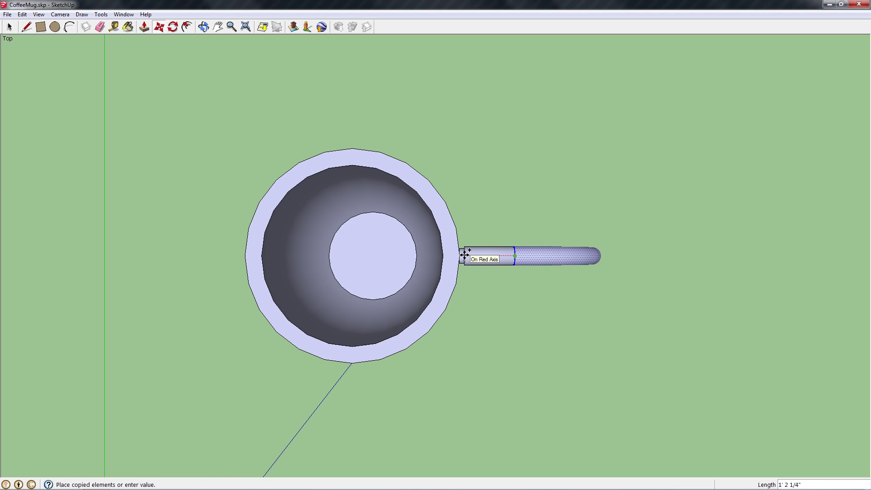
left_click(464, 255)
middle_click_drag(474, 272, 479, 272)
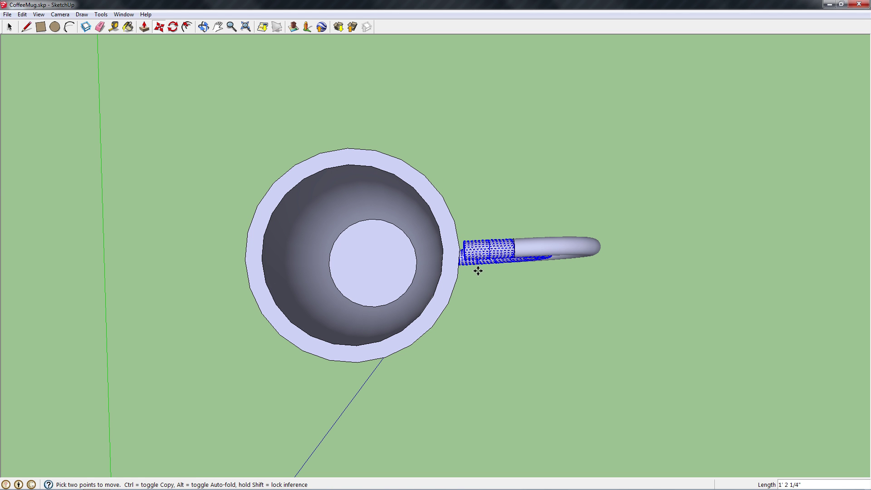
key("ctrl+z")
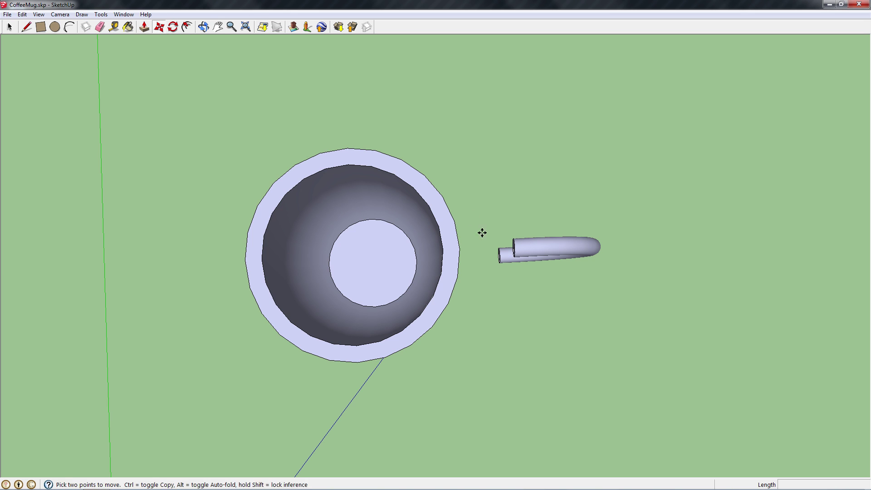
left_click(9, 27)
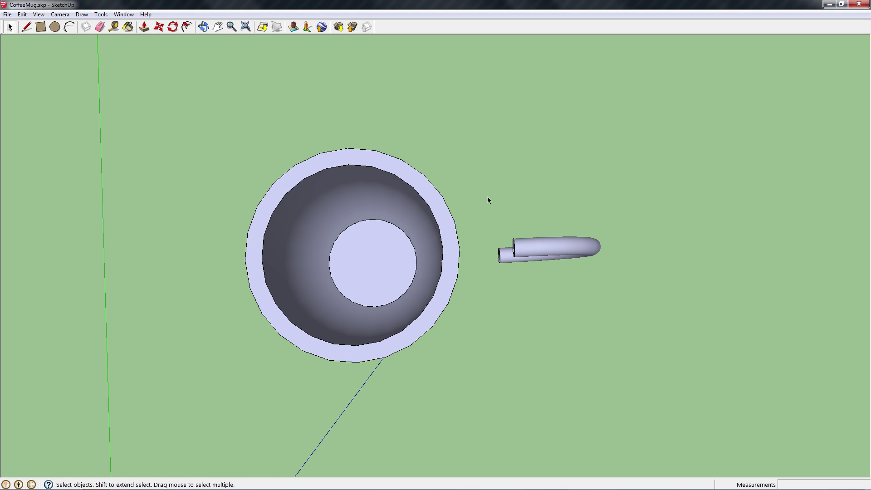
- Move the handle by its endpoint left against the mug body
left_click_drag(488, 200, 699, 381)
left_click(158, 27)
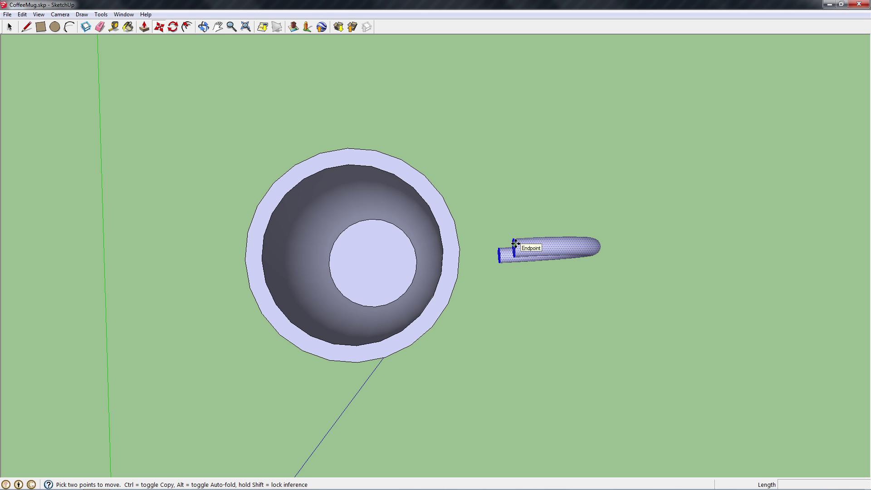
left_click(516, 244)
left_click(462, 246)
- From Front view, nudge the handle further into the mug wall and select it with the cylinder
key("F8")
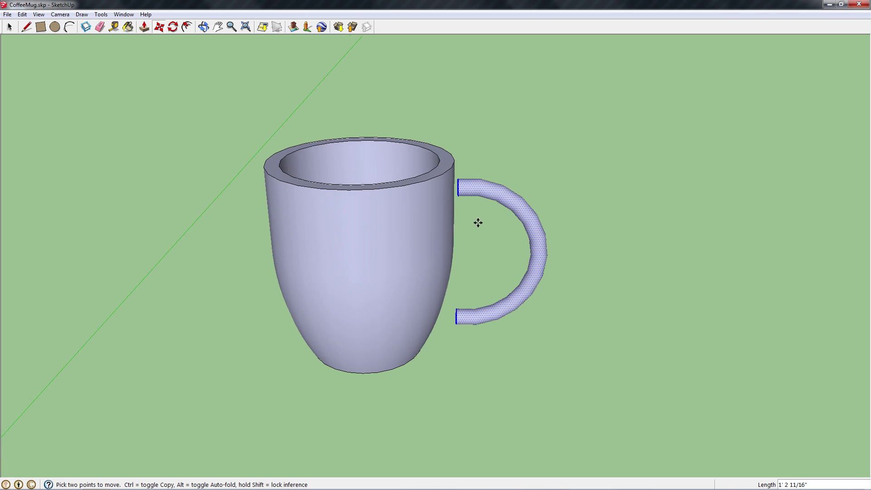
key("F3")
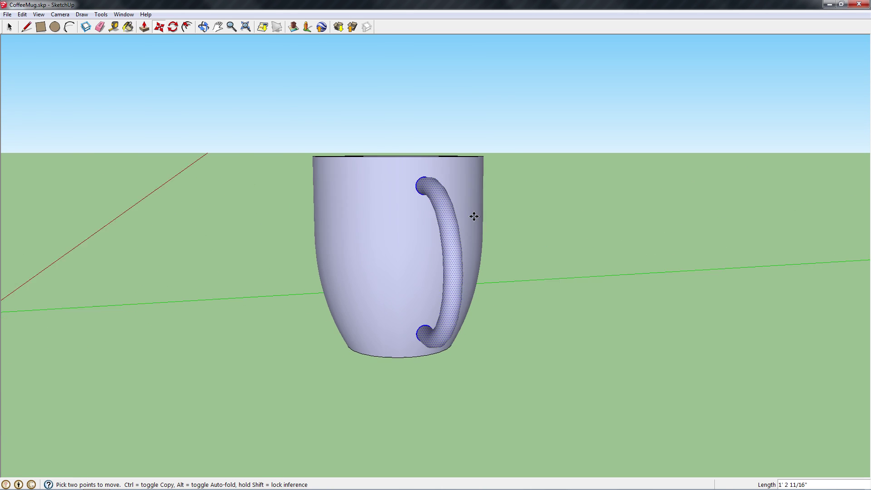
key("F3")
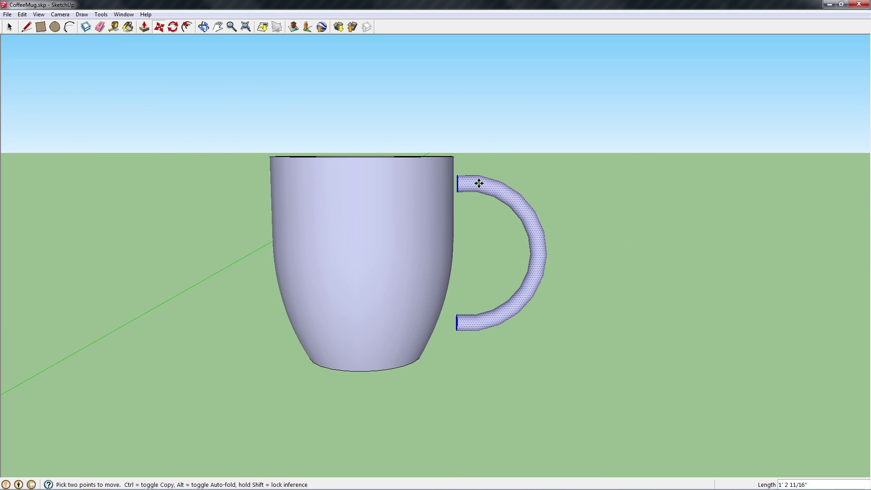
left_click(480, 184)
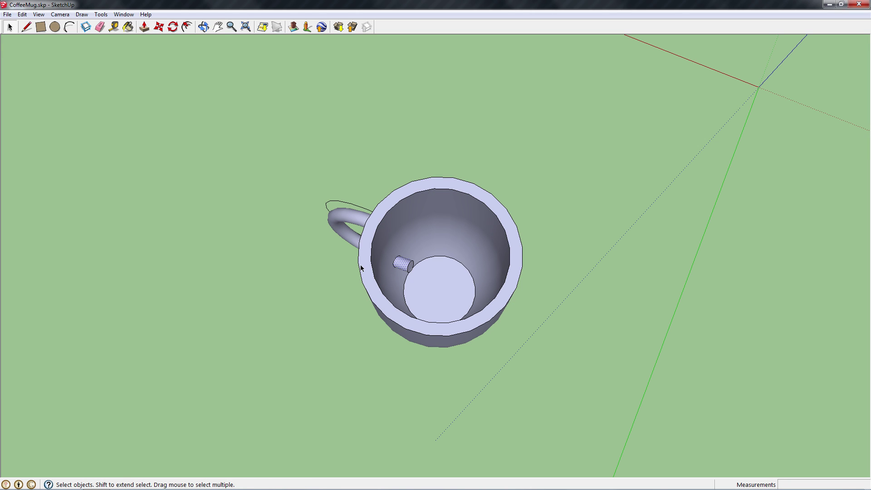
left_click(361, 268, "ctrl")
- Select the handle and apply Intersect Faces > With Model where it passes through the mug wall
left_click(322, 262)
key("F2")
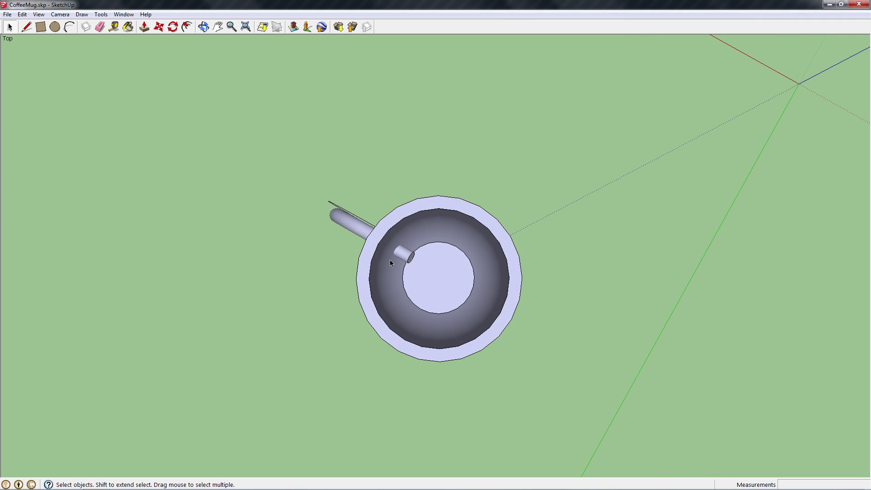
middle_click_drag(390, 260, 347, 223)
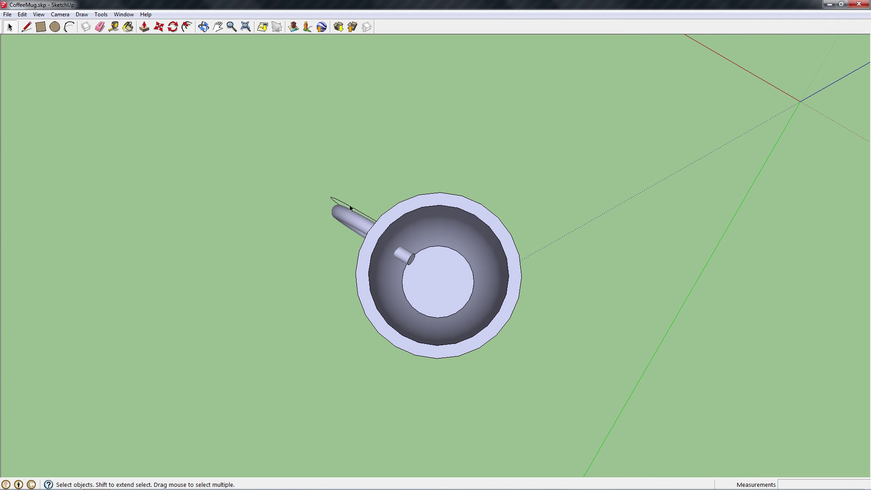
key("F2")
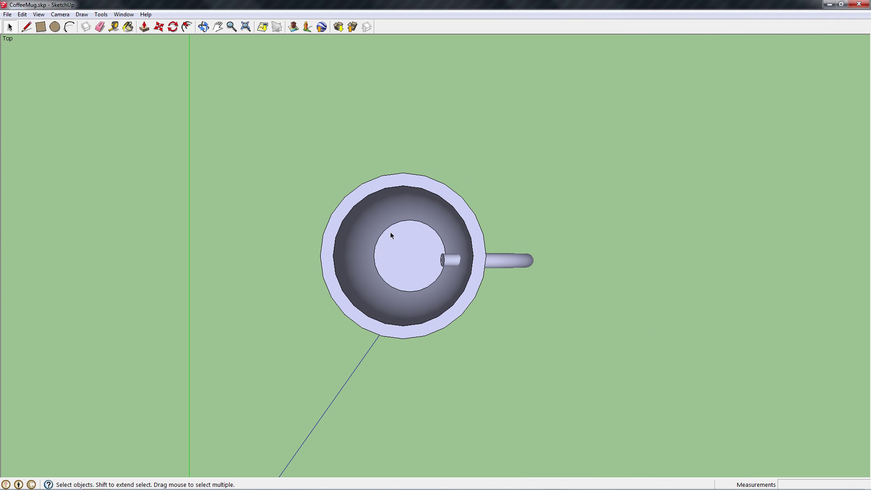
middle_click_drag(430, 273, 448, 264)
left_click(448, 263)
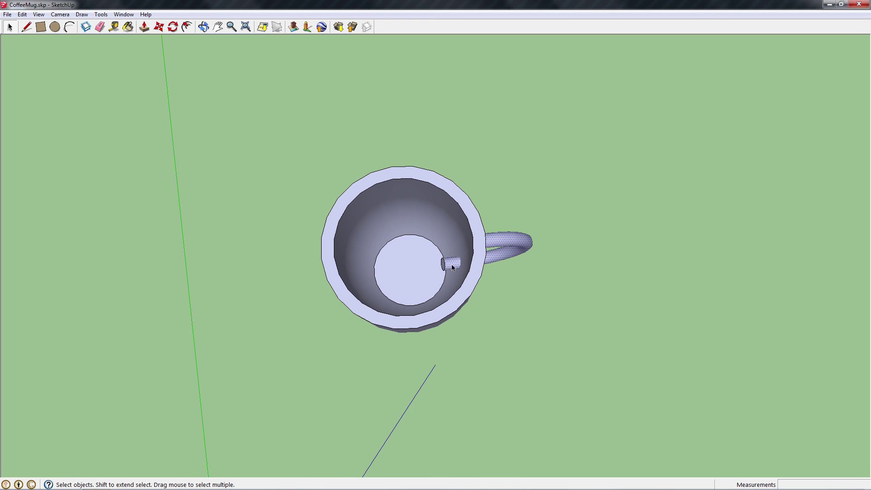
right_click(449, 265)
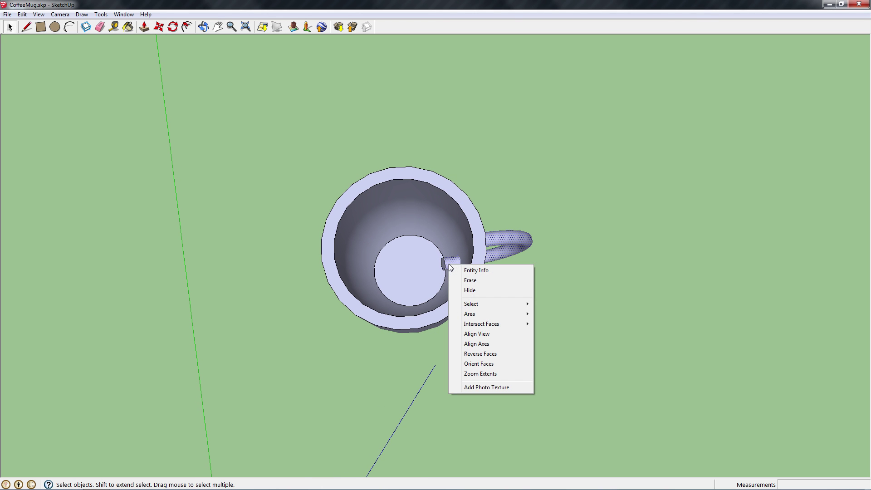
mouse_move(496, 324)
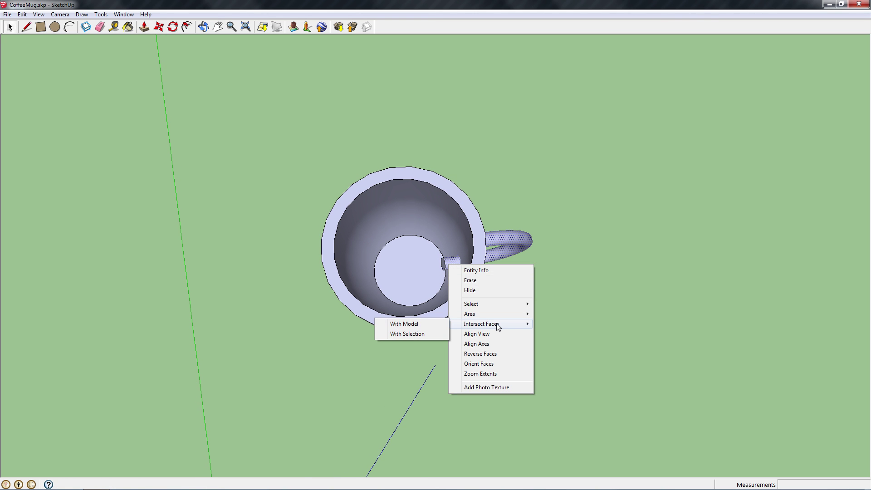
left_click(433, 322)
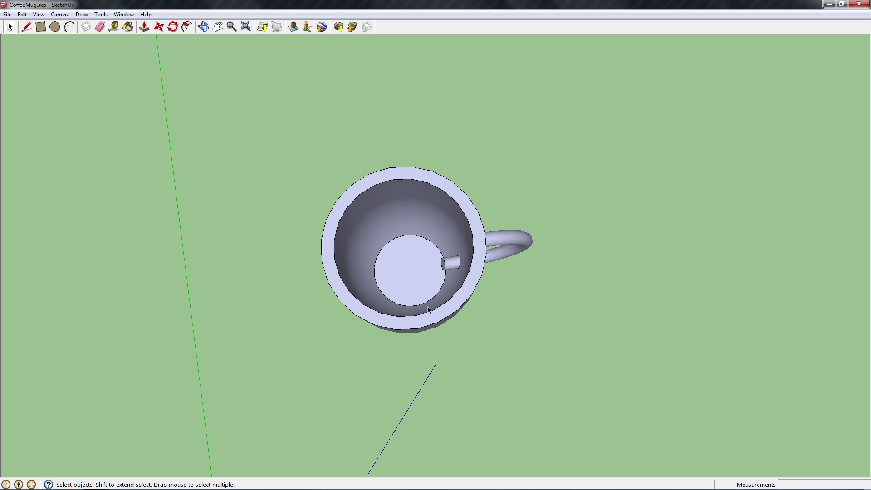
- Delete the handle stub inside the mug and the first leftover outline edges
middle_click_drag(454, 264, 454, 268)
key("Delete")
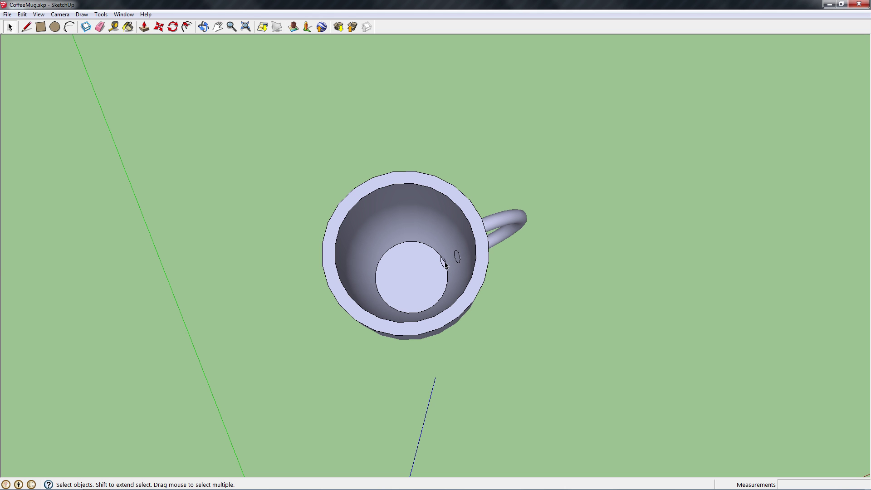
scroll(445, 264, "up", 8)
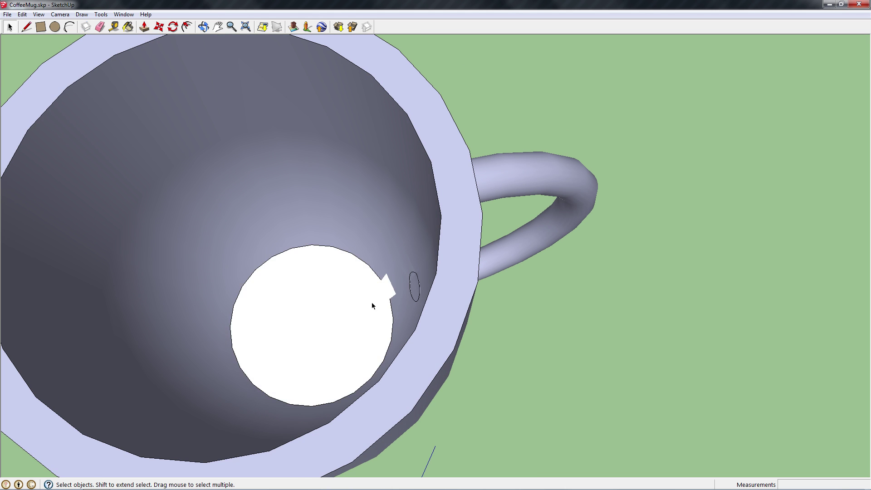
middle_click_drag(372, 303, 372, 313)
left_click_drag(360, 260, 384, 296)
key("Delete")
- Delete the remaining leftover ellipse edges inside the mug
left_click(378, 270)
scroll(407, 253, "down", 5)
middle_click_drag(407, 252, 471, 232)
left_click(359, 253)
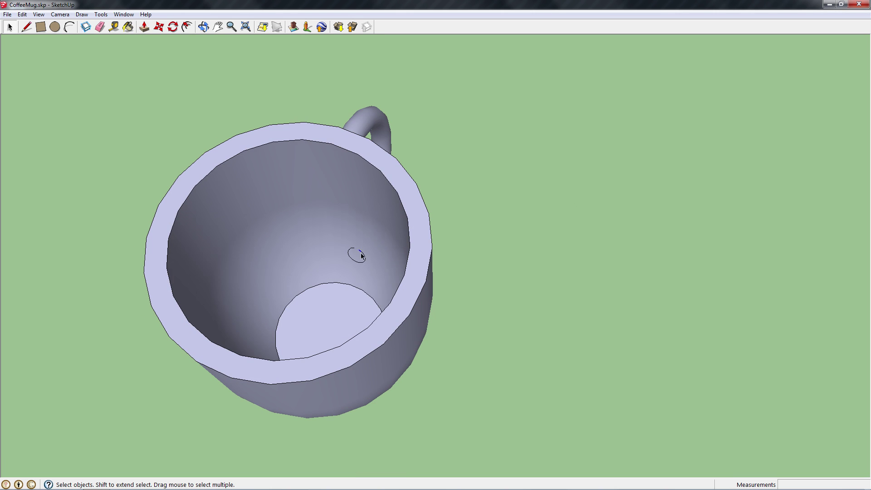
key("Delete")
- Inspect the clean mug interior and open the Paint Bucket's Colors palette
scroll(360, 253, "up", 5)
middle_click_drag(360, 254, 395, 252)
scroll(323, 263, "up", 4)
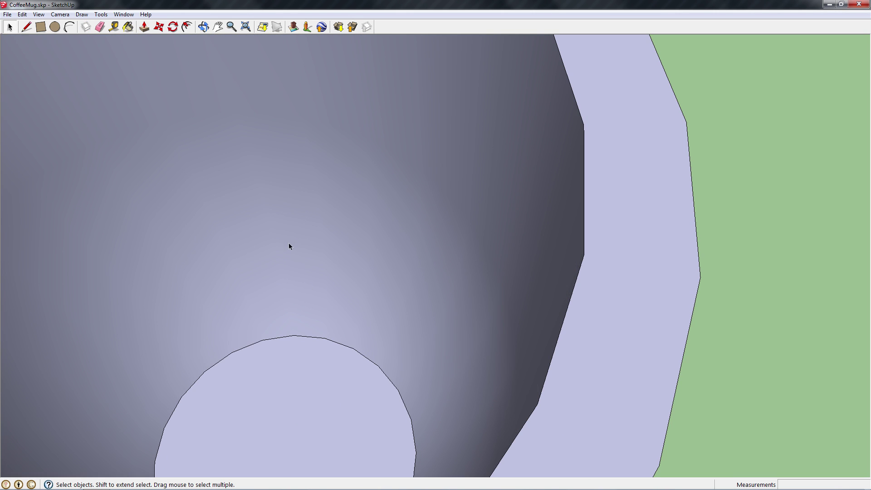
scroll(288, 243, "down", 5)
scroll(301, 260, "down", 2)
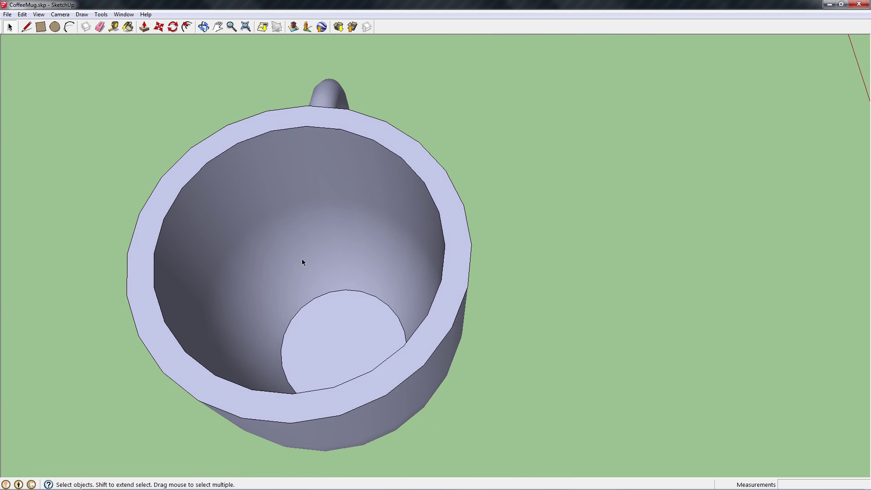
middle_click_drag(301, 259, 300, 257)
scroll(300, 256, "down", 4)
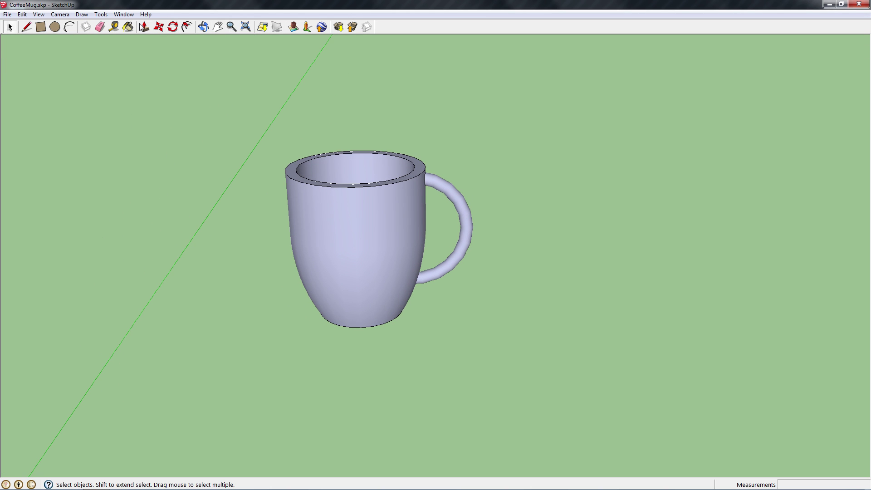
left_click(127, 26)
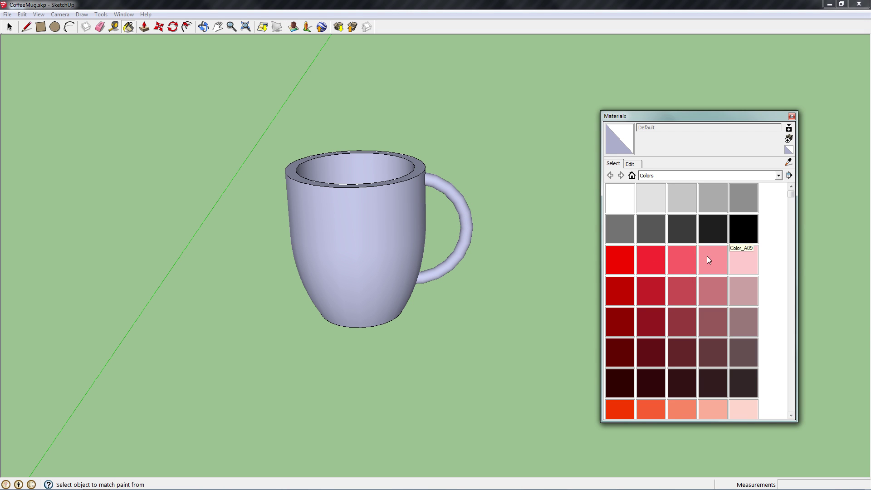
- Paint the mug body red with Color_A12 and the interior grey with Color_006
scroll(791, 300, "down", 1)
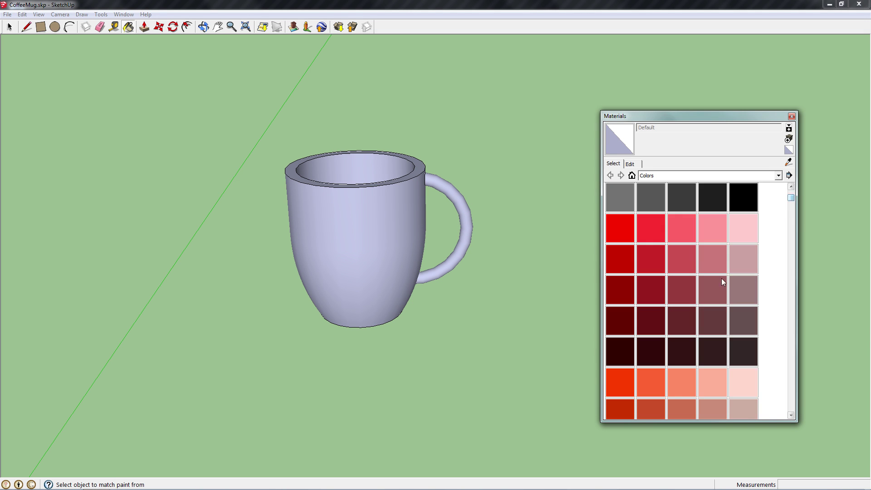
left_click(649, 294)
left_click(350, 240)
middle_click_drag(354, 232, 369, 208)
left_click(651, 196)
left_click(375, 175)
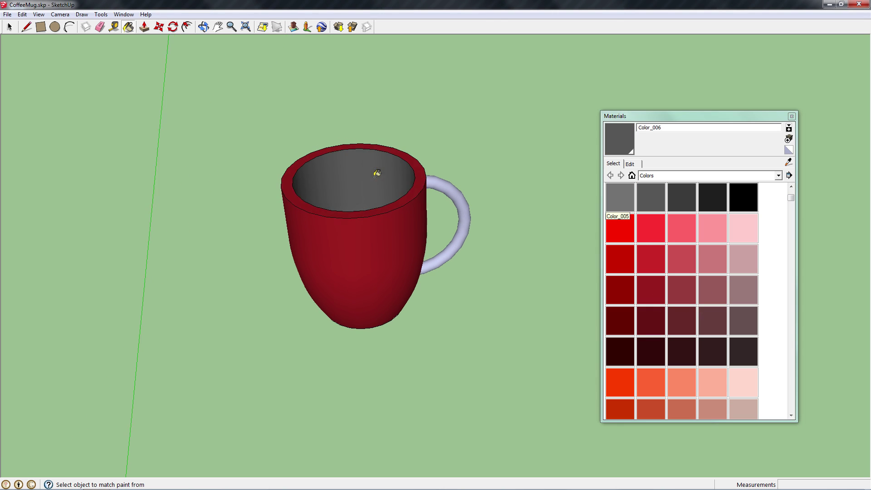
- Paint the handle dark red with Color_A16 and the inside bottom grey with Color_006
left_click(620, 320)
left_click(464, 217)
middle_click_drag(488, 202, 488, 202)
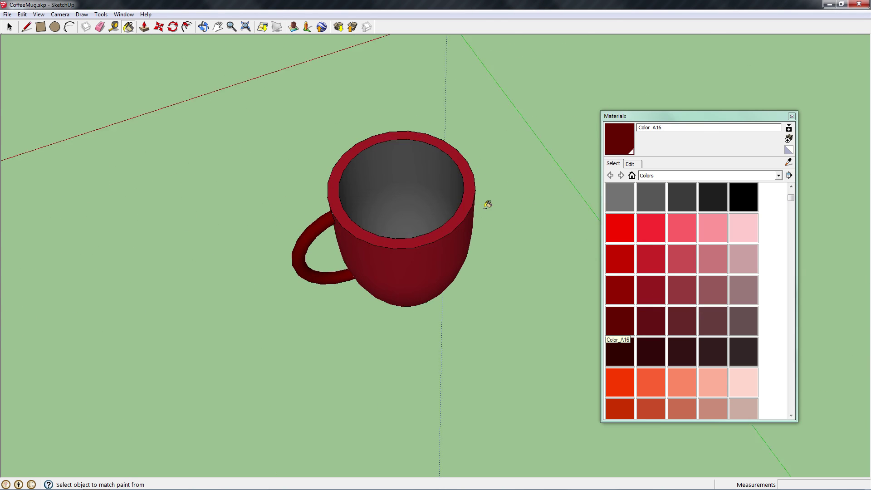
left_click(655, 200)
left_click(407, 245)
mouse_move(414, 198)
middle_mouse_down()
mouse_move(540, 231)
mouse_move(543, 200)
middle_mouse_up()
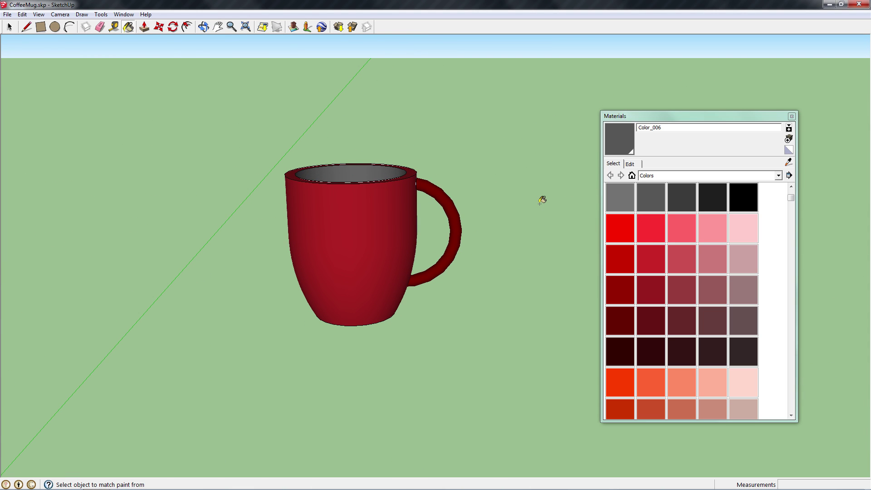